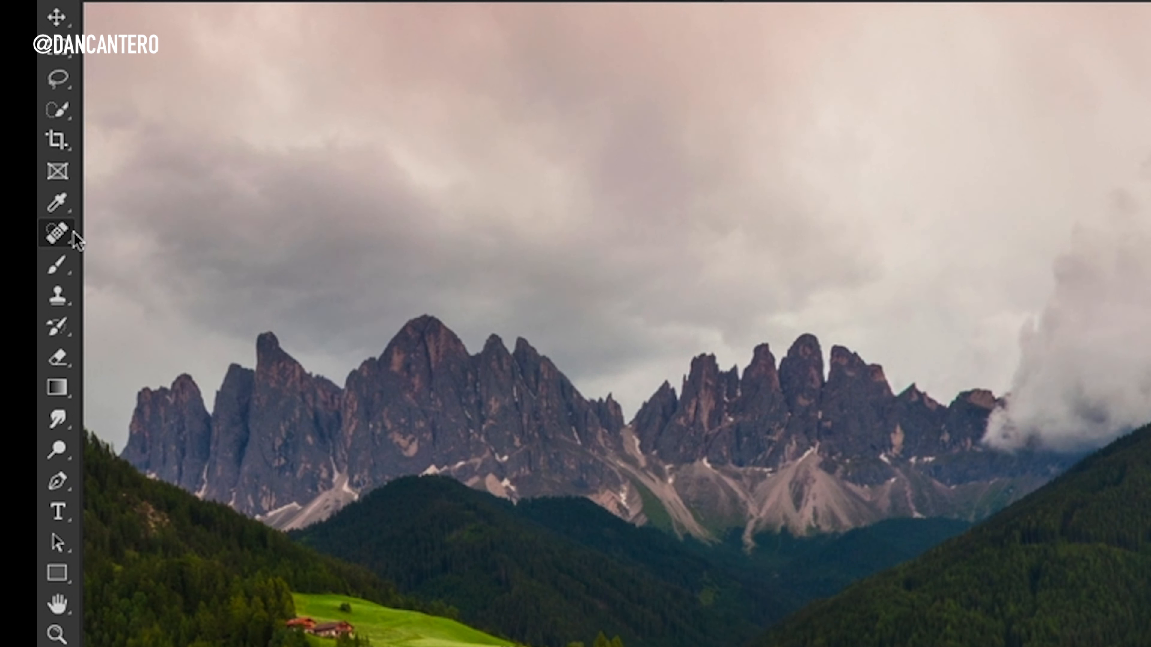
Step: Remove the dark-roofed barn and the small roof beside it among the foreground trees with the Spot Healing Brush
{"action": "right_click", "coordinate": [58, 235]}
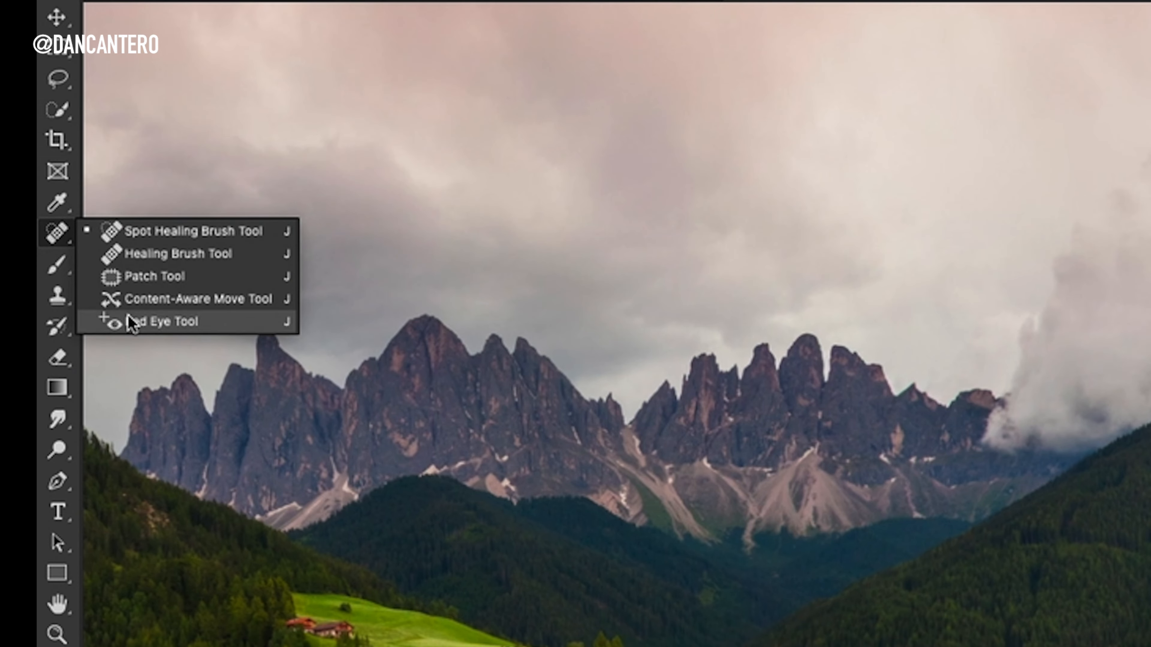
{"action": "left_click", "coordinate": [146, 235]}
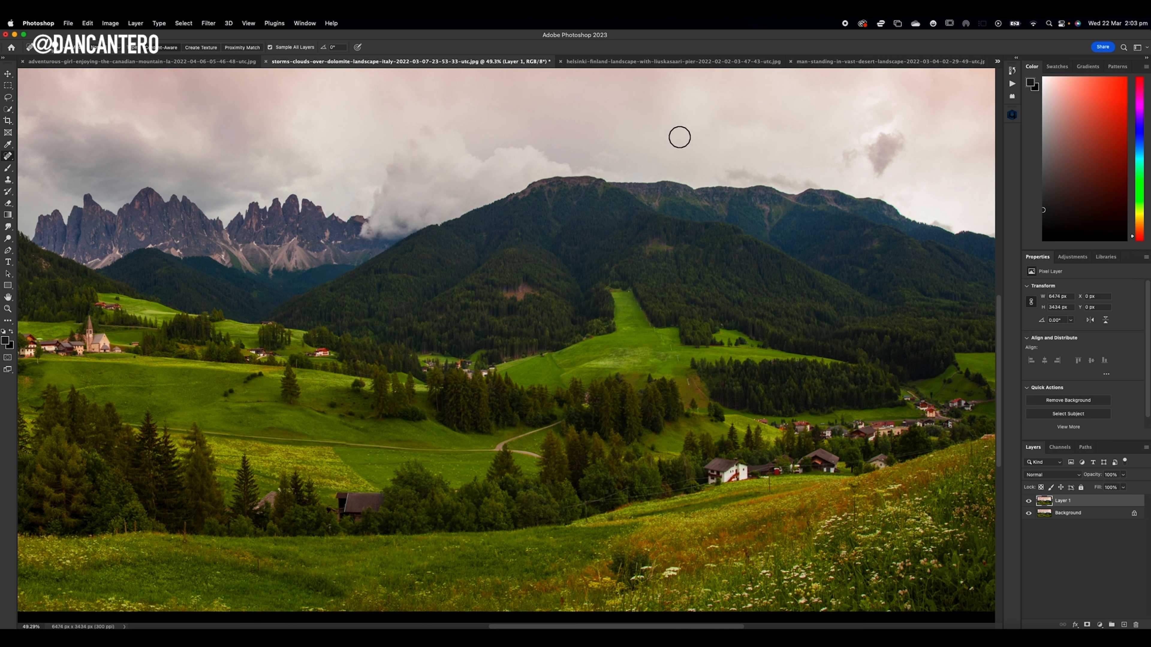
{"action": "key", "text": "bracketright"}
{"action": "key", "text": "bracketright"}
{"action": "key", "text": "bracketright"}
{"action": "key", "text": "bracketleft"}
{"action": "key", "text": "bracketleft"}
{"action": "key", "text": "bracketleft"}
{"action": "key", "text": "bracketright"}
{"action": "key", "text": "bracketleft"}
{"action": "mouse_move", "coordinate": [335, 497]}
{"action": "left_mouse_down"}
{"action": "mouse_move", "coordinate": [386, 501]}
{"action": "mouse_move", "coordinate": [335, 513]}
{"action": "mouse_move", "coordinate": [372, 520]}
{"action": "mouse_move", "coordinate": [330, 518]}
{"action": "mouse_move", "coordinate": [358, 538]}
{"action": "left_mouse_up"}
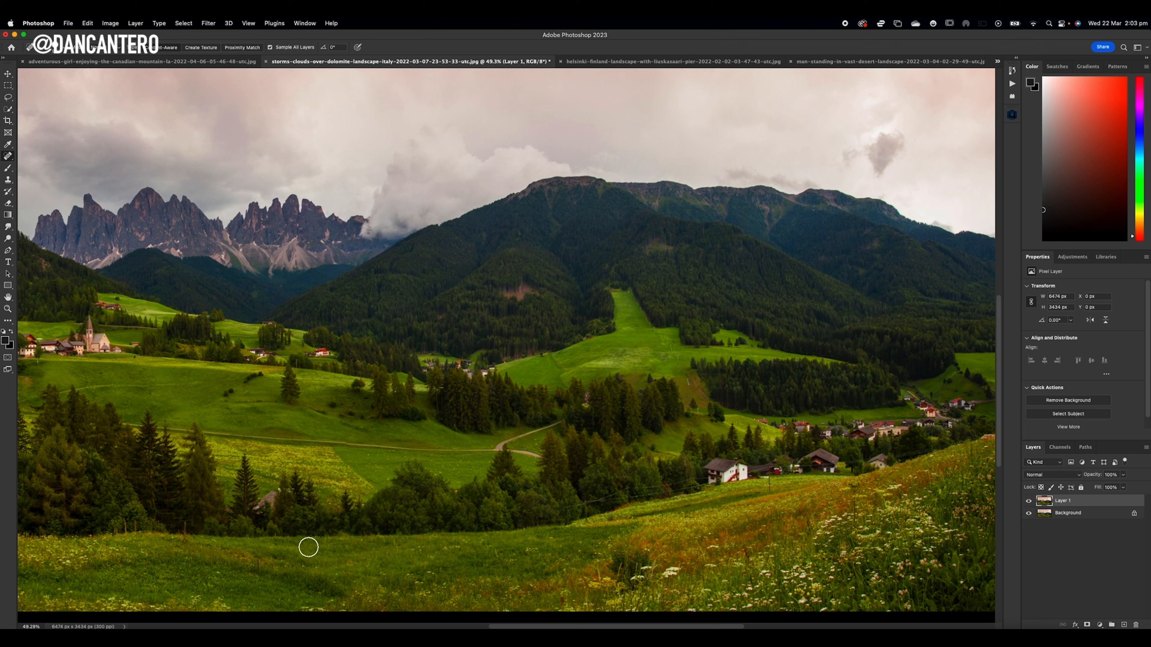
{"action": "mouse_move", "coordinate": [279, 498]}
{"action": "left_mouse_down"}
{"action": "mouse_move", "coordinate": [226, 516]}
{"action": "mouse_move", "coordinate": [260, 506]}
{"action": "mouse_move", "coordinate": [263, 517]}
{"action": "left_mouse_up"}
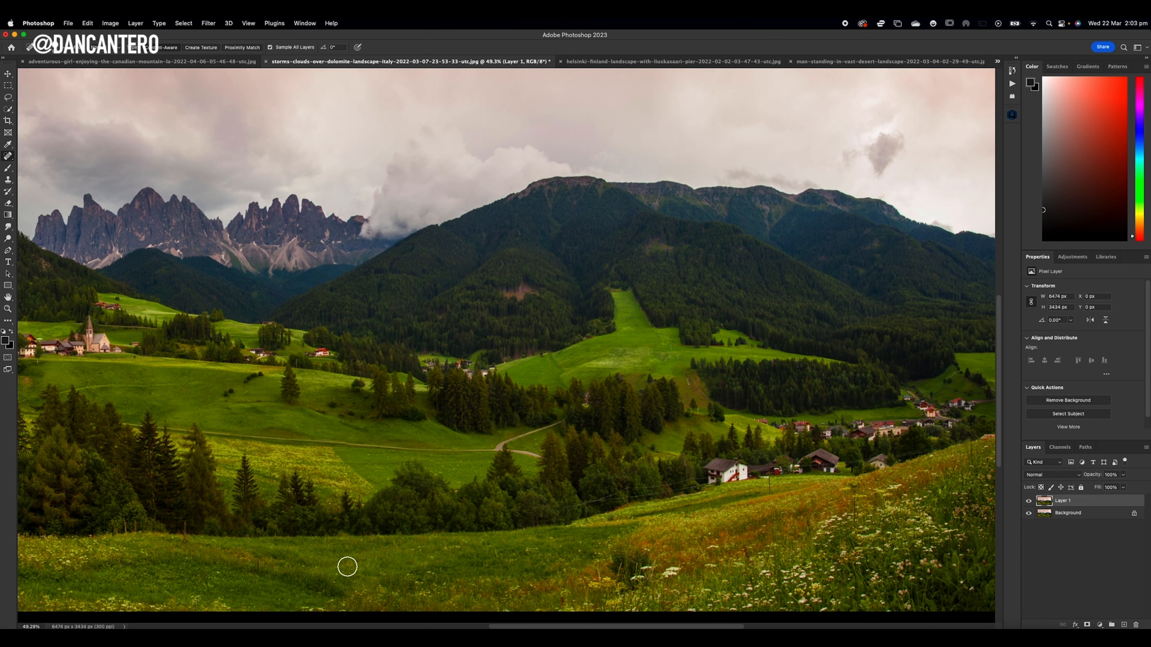
Step: Try to remove the church and its neighbouring village houses with the Spot Healing Brush, and undo those strokes
{"action": "mouse_move", "coordinate": [131, 349]}
{"action": "left_mouse_down"}
{"action": "mouse_move", "coordinate": [98, 348]}
{"action": "mouse_move", "coordinate": [91, 324]}
{"action": "mouse_move", "coordinate": [71, 351]}
{"action": "left_mouse_up"}
{"action": "mouse_move", "coordinate": [82, 338]}
{"action": "left_mouse_down"}
{"action": "mouse_move", "coordinate": [29, 349]}
{"action": "mouse_move", "coordinate": [21, 339]}
{"action": "mouse_move", "coordinate": [40, 361]}
{"action": "left_mouse_up"}
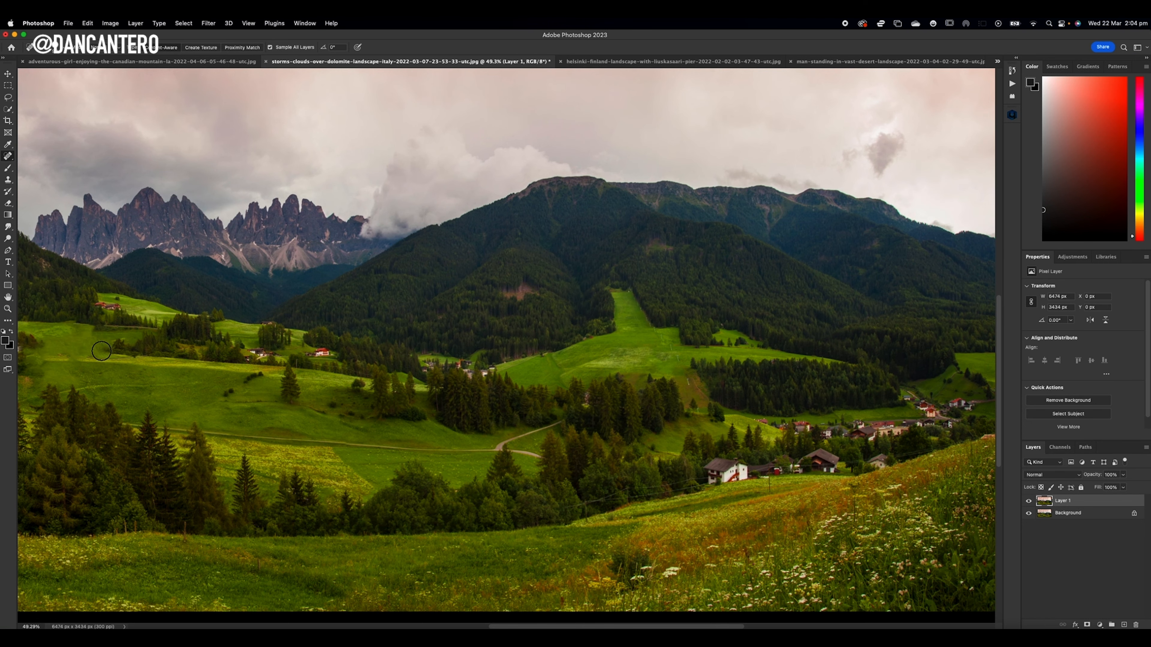
{"action": "scroll", "coordinate": [79, 346], "scroll_direction": "up", "scroll_amount": 5}
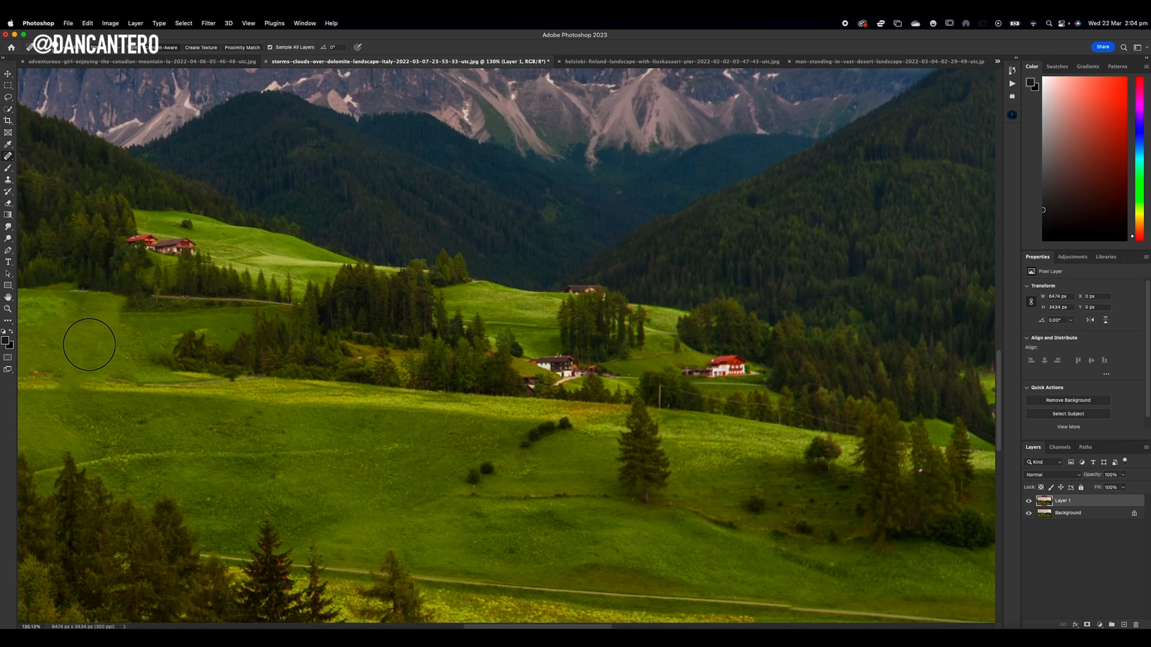
{"action": "scroll", "coordinate": [88, 345], "scroll_direction": "left", "scroll_amount": 3}
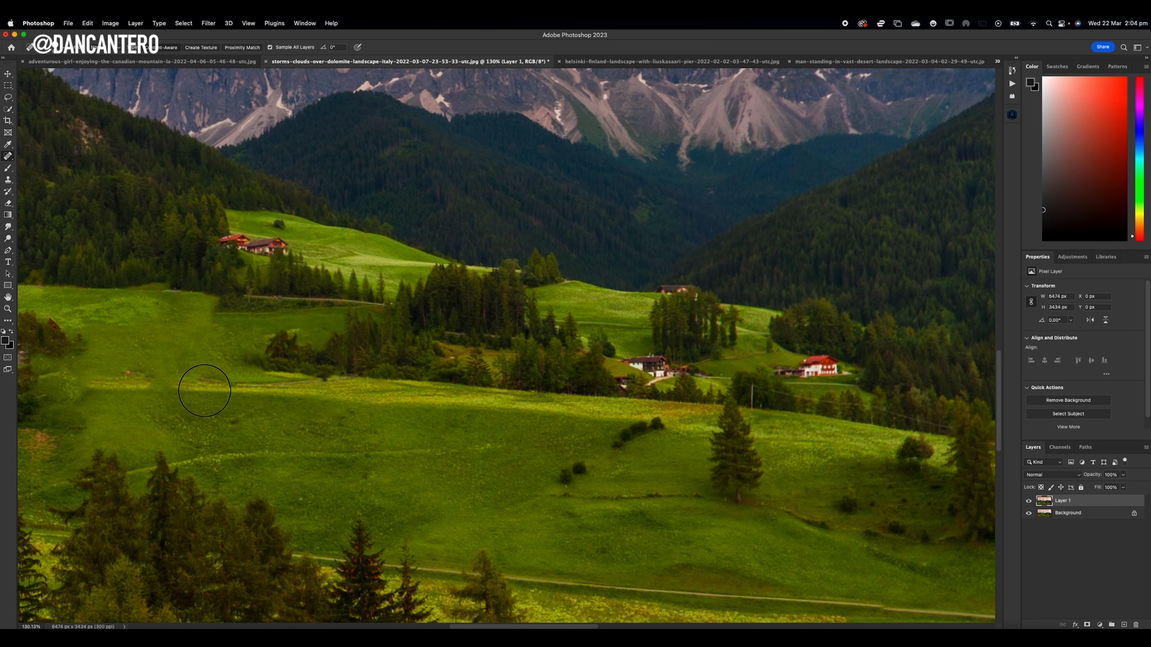
{"action": "key", "text": "super+z"}
{"action": "key", "text": "super+z"}
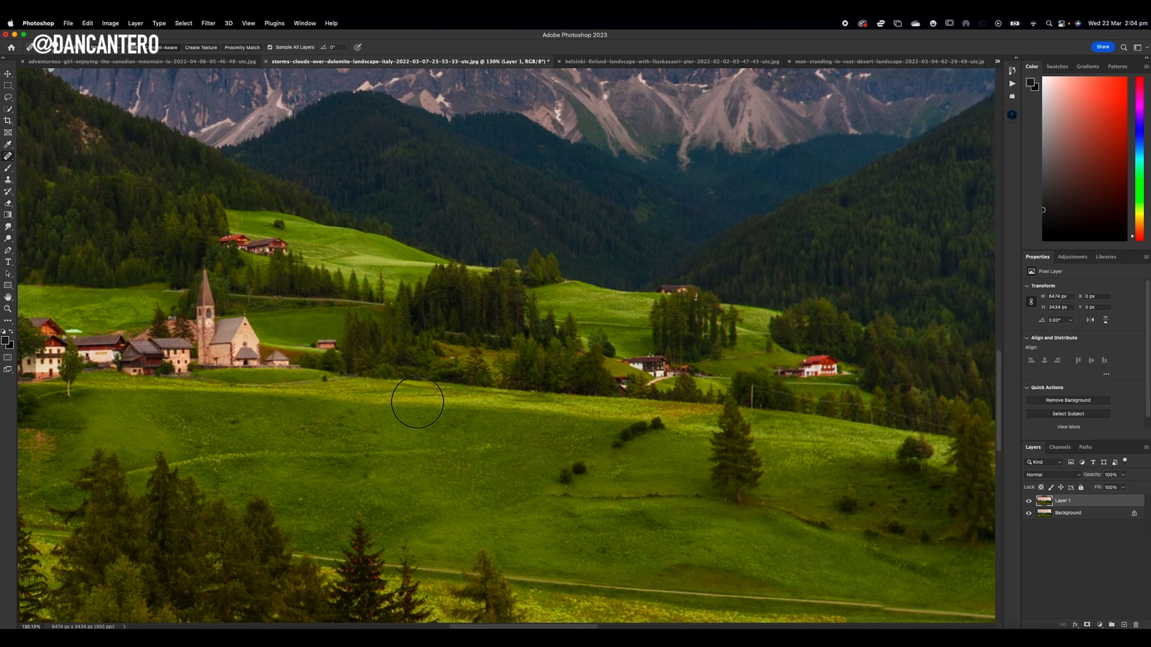
Step: Remove the chalets along the upper edge of the flower meadow with the Spot Healing Brush
{"action": "scroll", "coordinate": [417, 402], "scroll_direction": "right", "scroll_amount": 2}
{"action": "scroll", "coordinate": [417, 402], "scroll_direction": "down", "scroll_amount": 5}
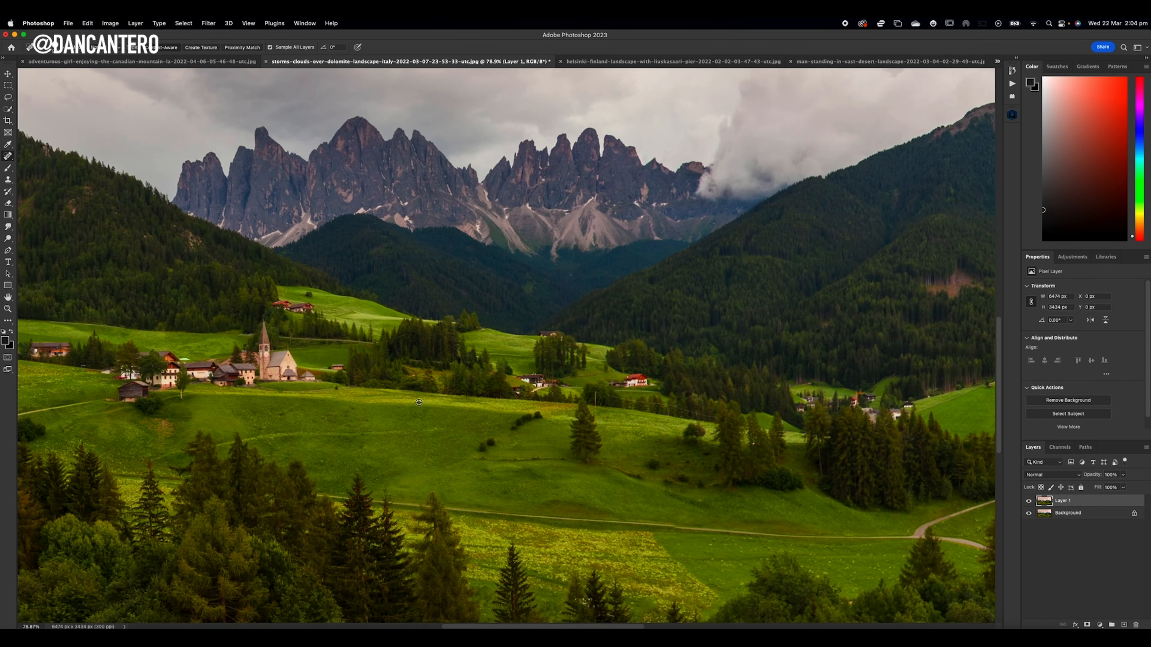
{"action": "scroll", "coordinate": [418, 402], "scroll_direction": "down", "scroll_amount": 4}
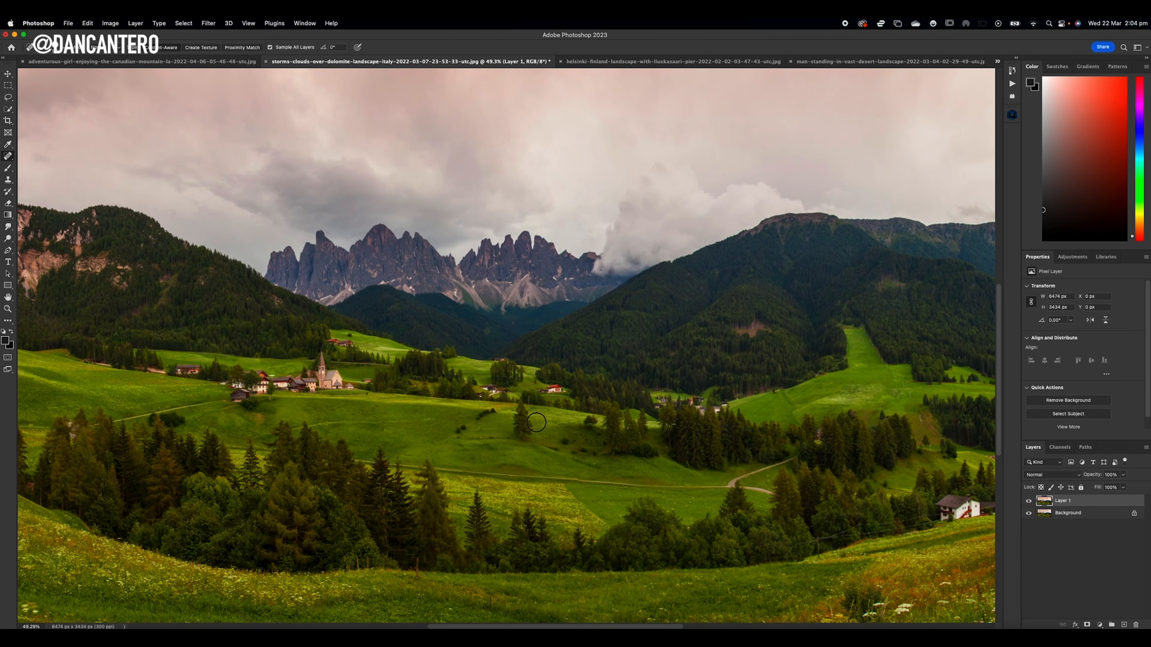
{"action": "scroll", "coordinate": [537, 423], "scroll_direction": "right", "scroll_amount": 5}
{"action": "scroll", "coordinate": [537, 423], "scroll_direction": "right", "scroll_amount": 4}
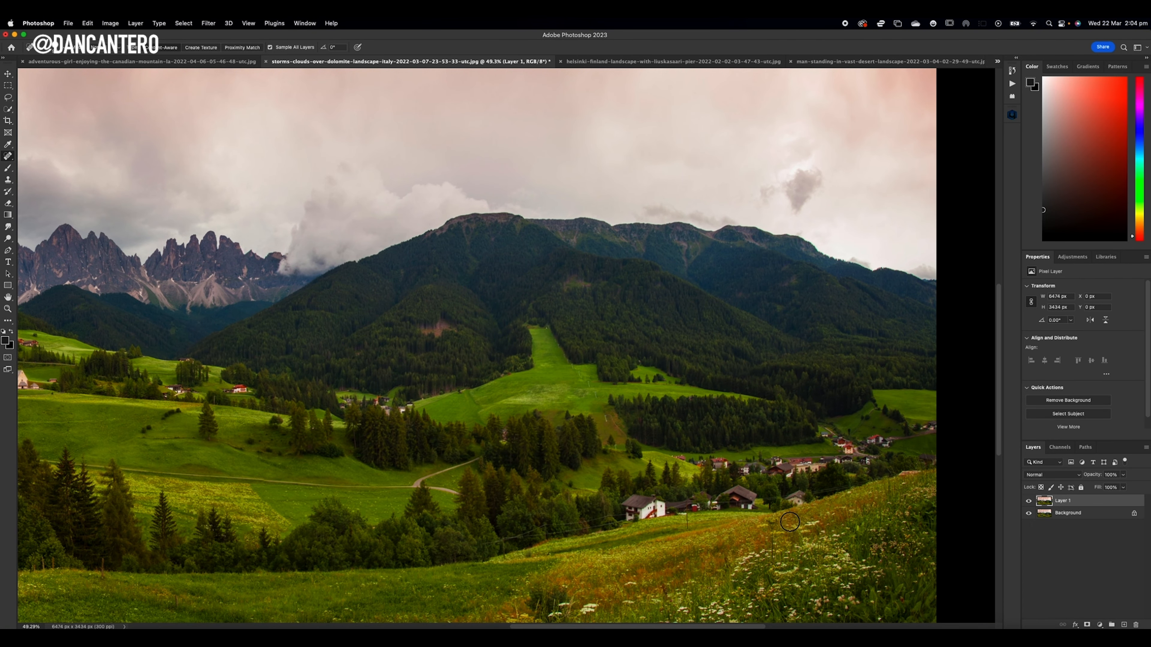
{"action": "mouse_move", "coordinate": [913, 477]}
{"action": "left_mouse_down"}
{"action": "mouse_move", "coordinate": [633, 510]}
{"action": "mouse_move", "coordinate": [642, 494]}
{"action": "mouse_move", "coordinate": [630, 506]}
{"action": "mouse_move", "coordinate": [683, 517]}
{"action": "mouse_move", "coordinate": [601, 519]}
{"action": "mouse_move", "coordinate": [477, 550]}
{"action": "mouse_move", "coordinate": [696, 521]}
{"action": "left_mouse_up"}
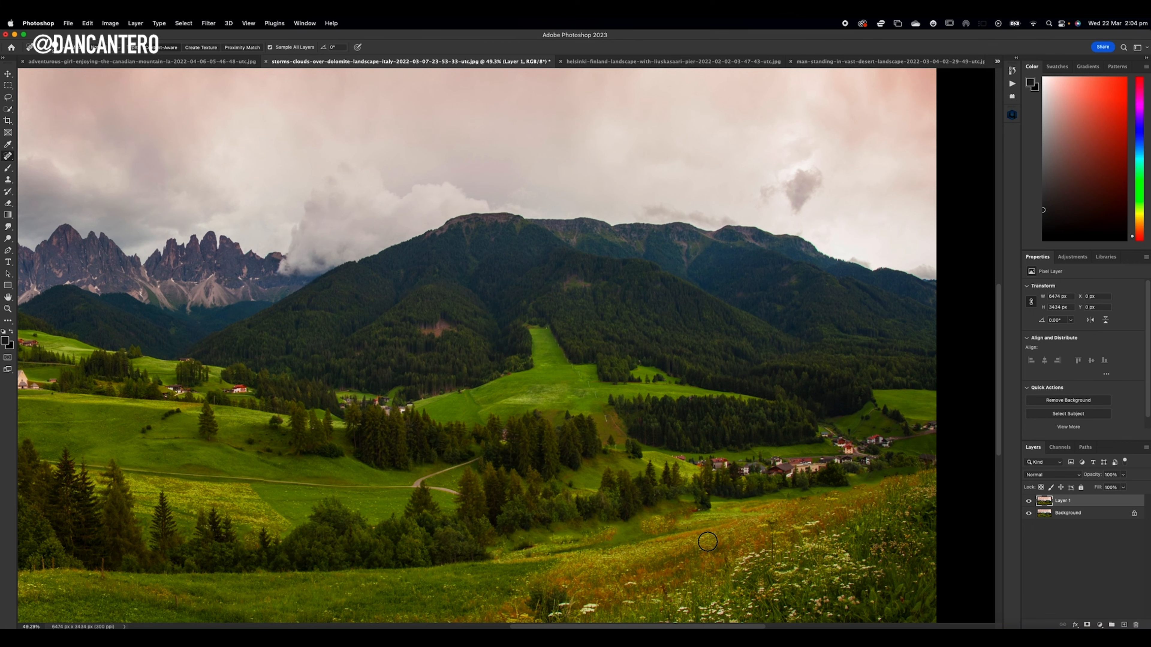
{"action": "scroll", "coordinate": [710, 538], "scroll_direction": "up", "scroll_amount": 3}
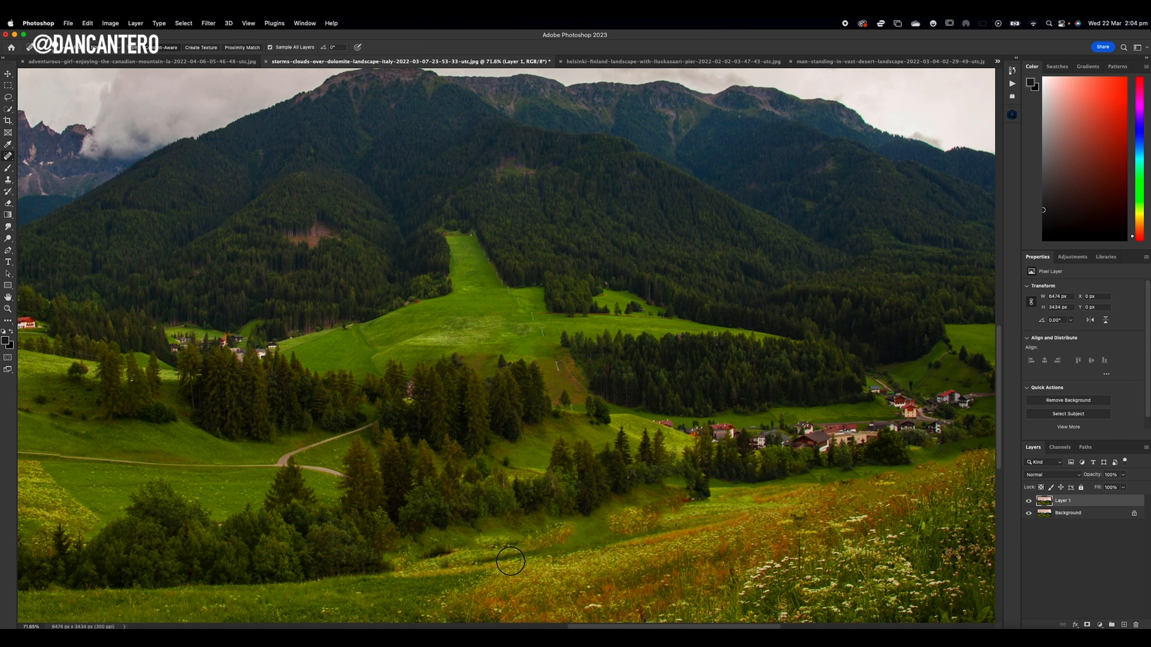
Step: Compare the retouched landscape with the original by toggling the visibility of Layer 1
{"action": "left_click", "coordinate": [1028, 502]}
{"action": "left_click", "coordinate": [1028, 501]}
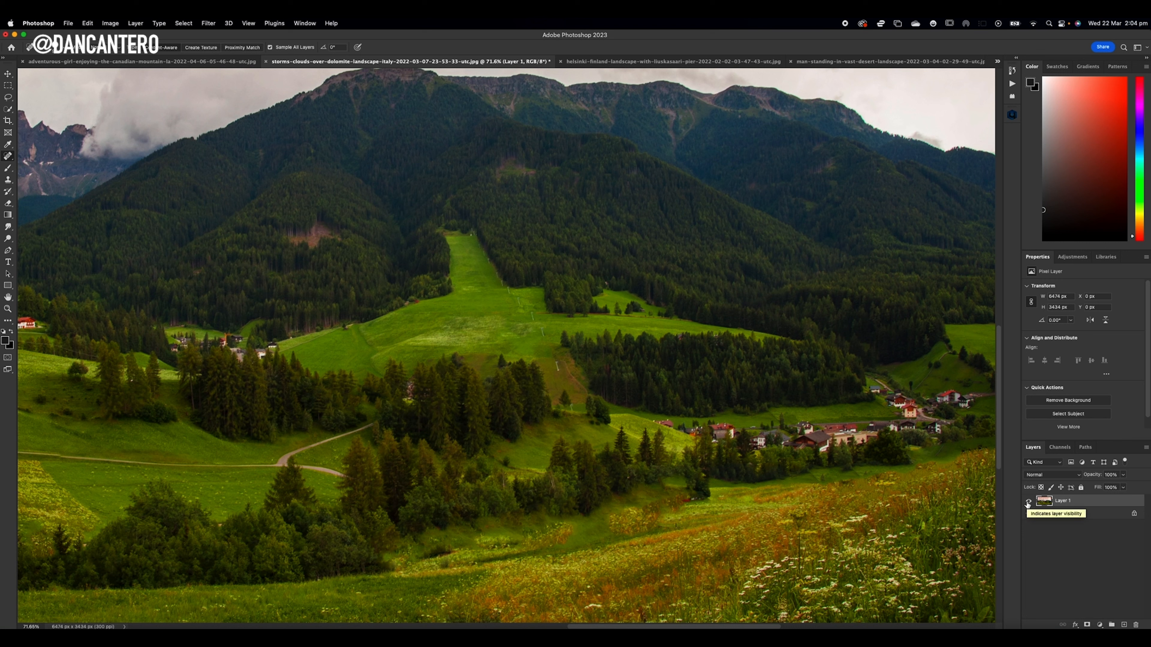
{"action": "left_click", "coordinate": [1028, 501]}
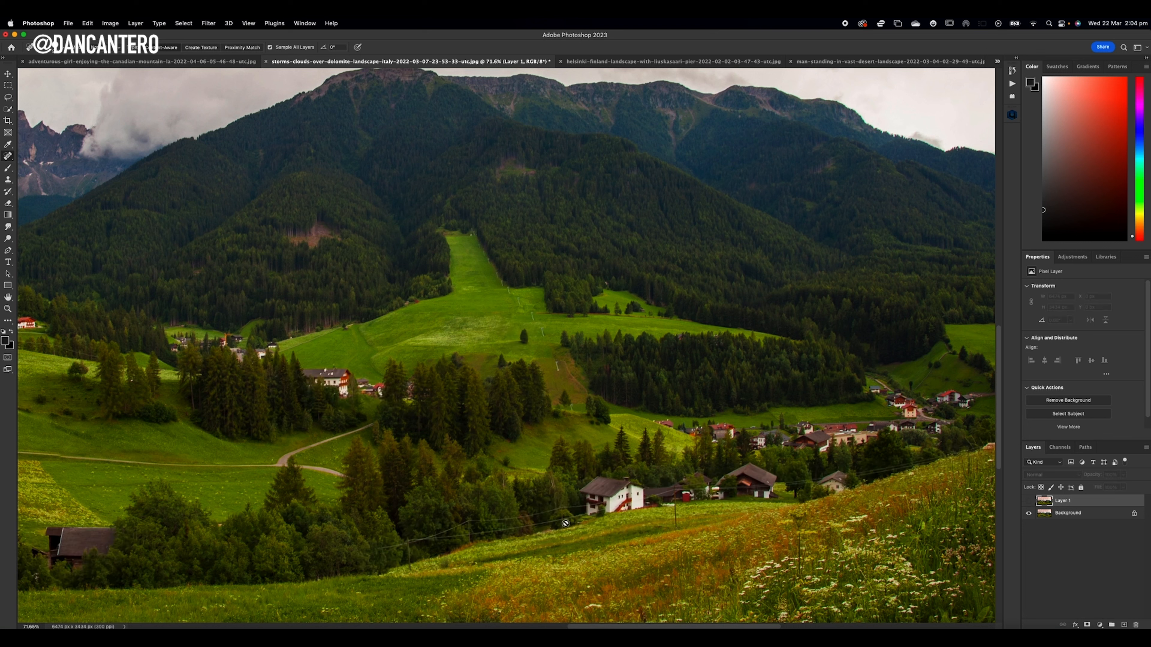
Step: Delete the retouched Layer 1 and duplicate the Background as a fresh working layer
{"action": "left_click", "coordinate": [1028, 501]}
{"action": "key", "text": "Delete"}
{"action": "key", "text": "super+j"}
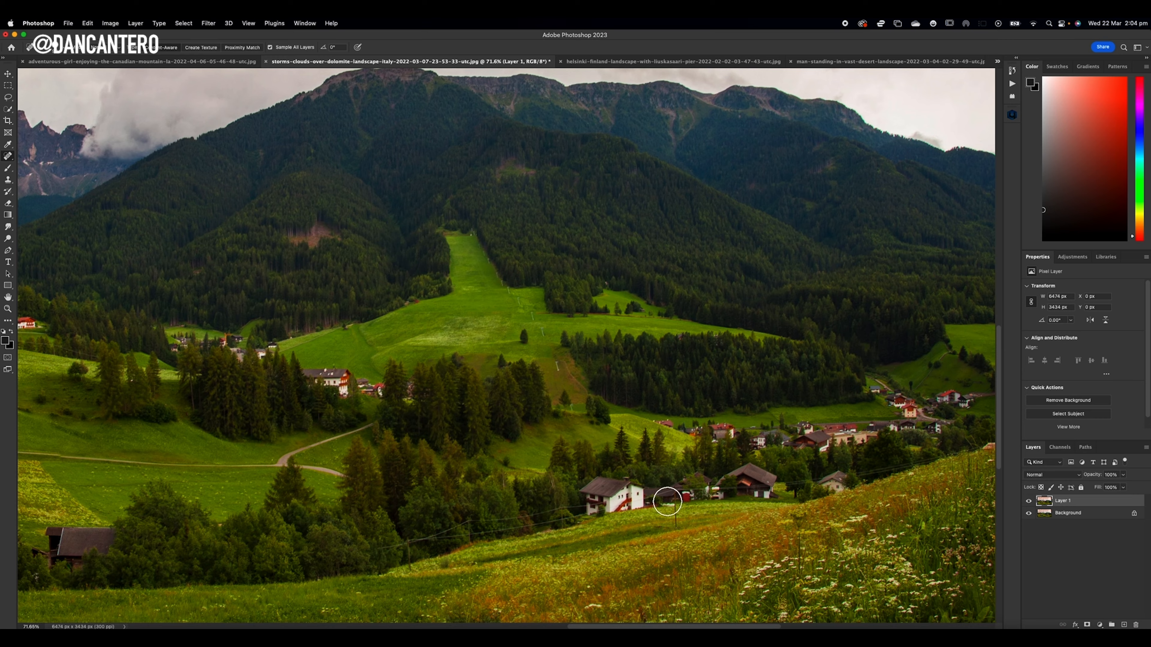
Step: Switch to the Healing Brush and sample the edge of the dark forest above the green slope
{"action": "scroll", "coordinate": [689, 496], "scroll_direction": "down", "scroll_amount": 3}
{"action": "scroll", "coordinate": [689, 496], "scroll_direction": "right", "scroll_amount": 2}
{"action": "scroll", "coordinate": [690, 499], "scroll_direction": "right", "scroll_amount": 2}
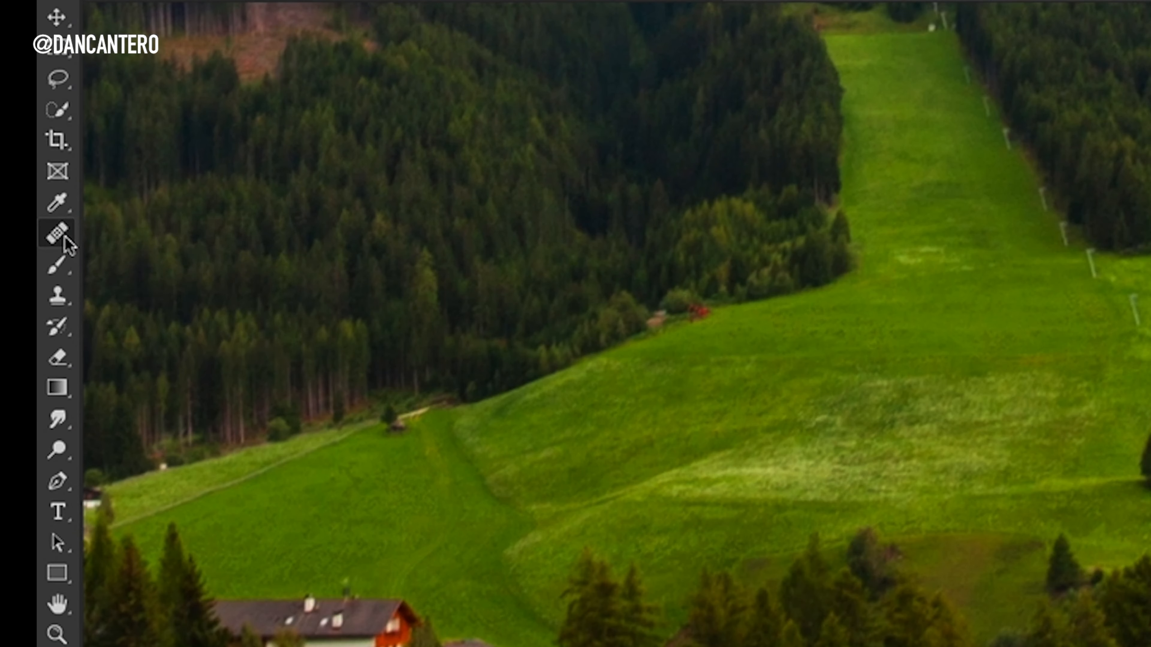
{"action": "right_click", "coordinate": [11, 159]}
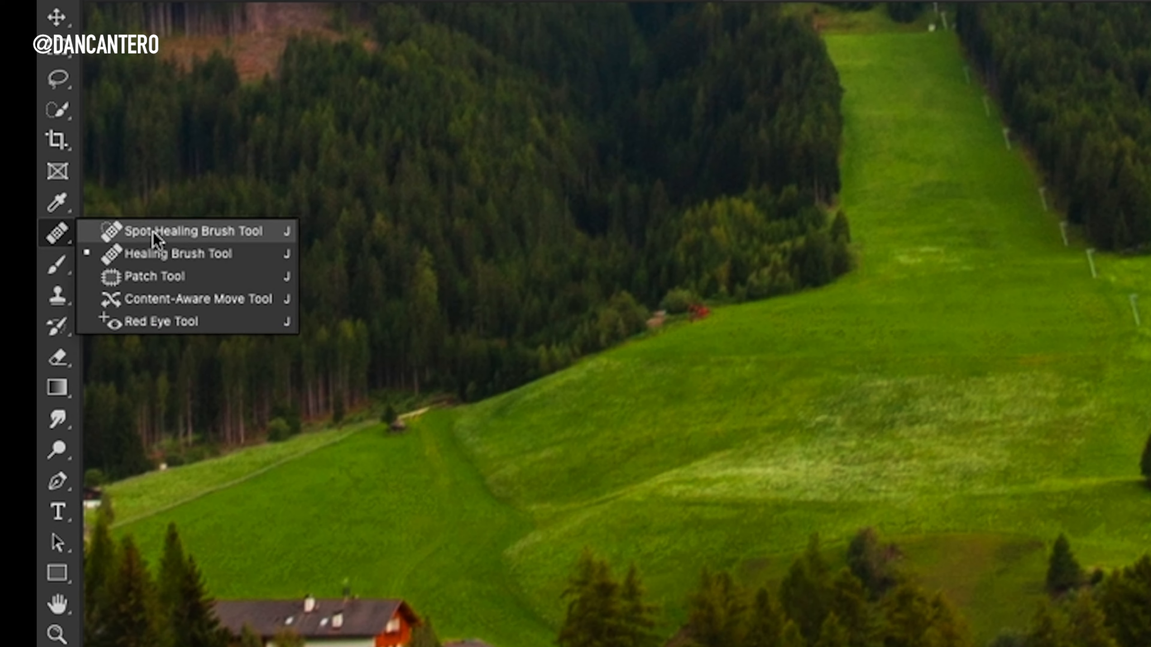
{"action": "left_click", "coordinate": [153, 254]}
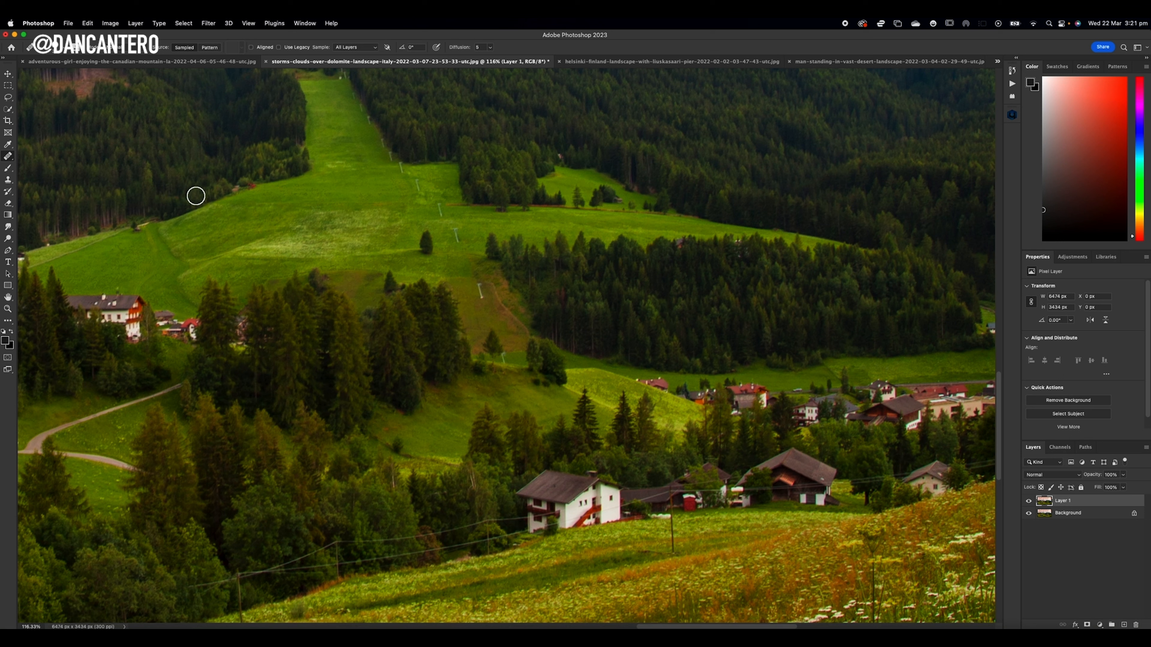
{"action": "left_click", "coordinate": [196, 196], "text": "alt"}
Step: Paint sampled trees over the white house and the barns beside it at the meadow's edge with the Healing Brush
{"action": "scroll", "coordinate": [450, 263], "scroll_direction": "down", "scroll_amount": 3}
{"action": "scroll", "coordinate": [451, 263], "scroll_direction": "right", "scroll_amount": 5}
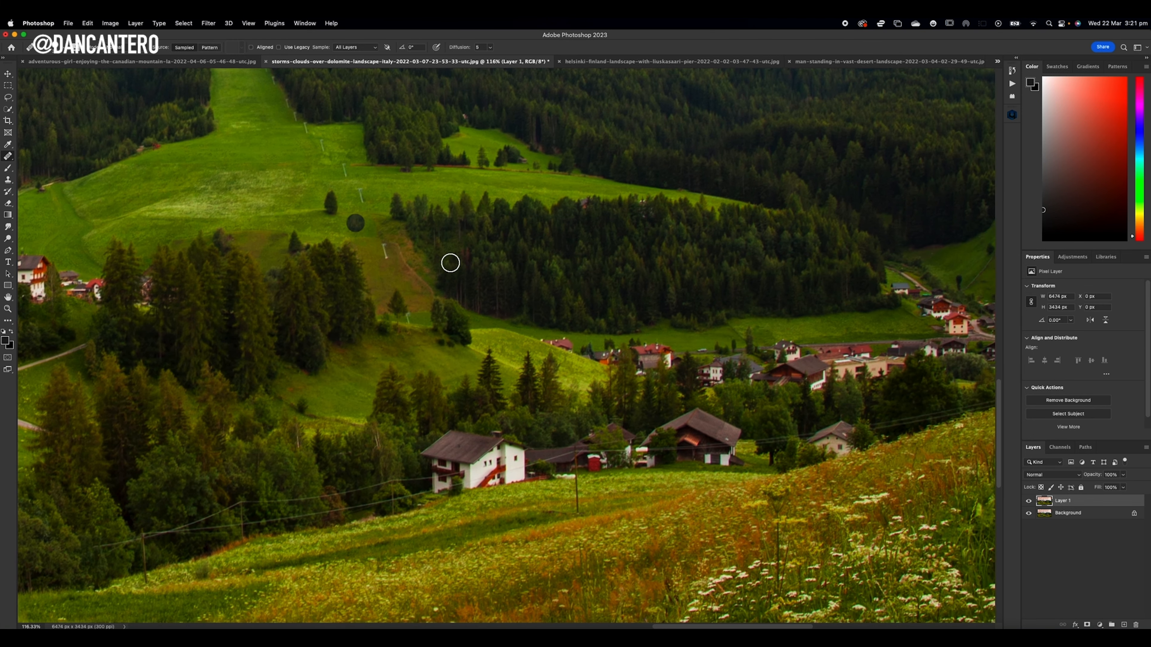
{"action": "scroll", "coordinate": [450, 263], "scroll_direction": "down", "scroll_amount": 1}
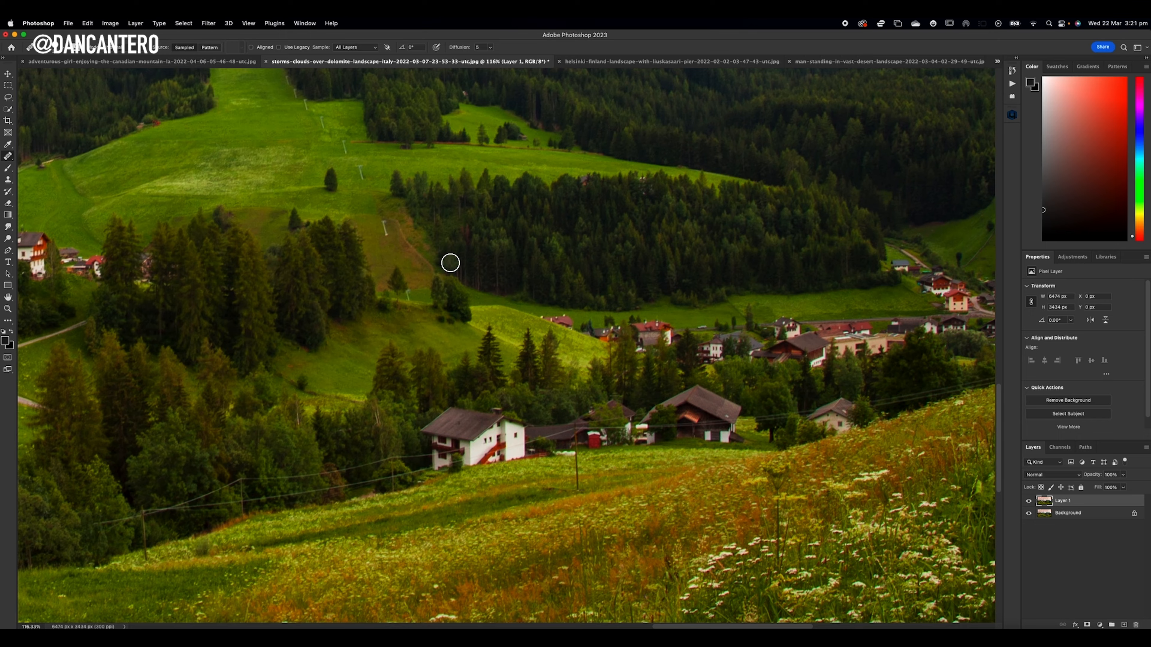
{"action": "scroll", "coordinate": [451, 263], "scroll_direction": "down", "scroll_amount": 2}
{"action": "scroll", "coordinate": [450, 263], "scroll_direction": "right", "scroll_amount": 3}
{"action": "scroll", "coordinate": [450, 263], "scroll_direction": "down", "scroll_amount": 1}
{"action": "scroll", "coordinate": [451, 263], "scroll_direction": "right", "scroll_amount": 1}
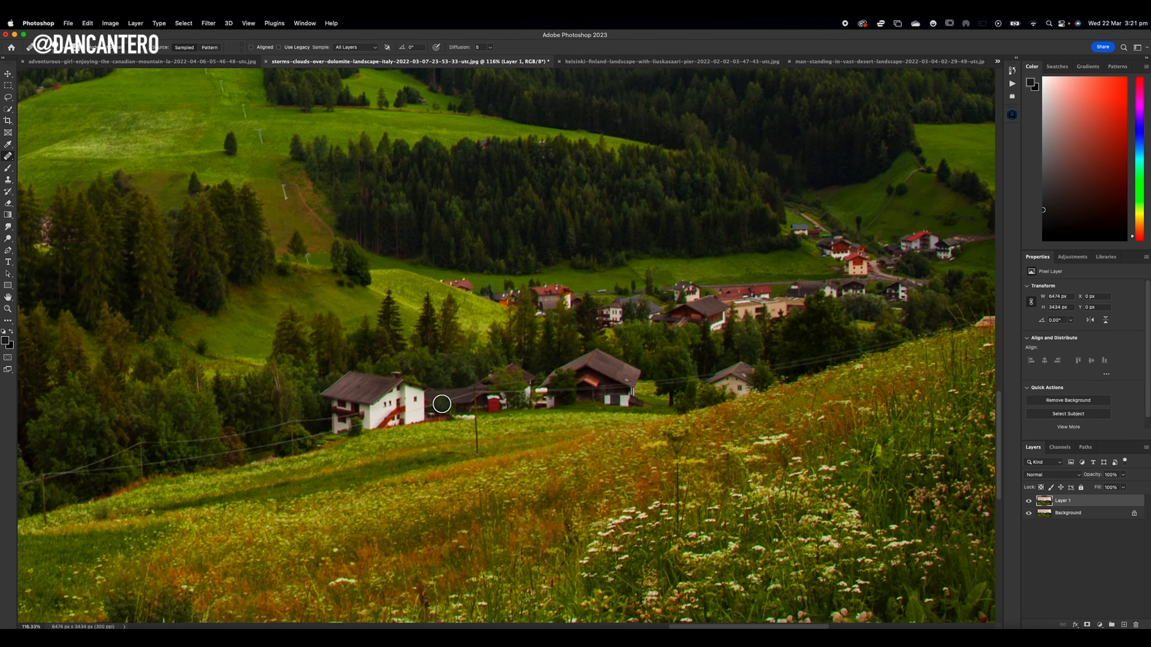
{"action": "left_click", "coordinate": [440, 404]}
{"action": "scroll", "coordinate": [331, 433], "scroll_direction": "left", "scroll_amount": 4}
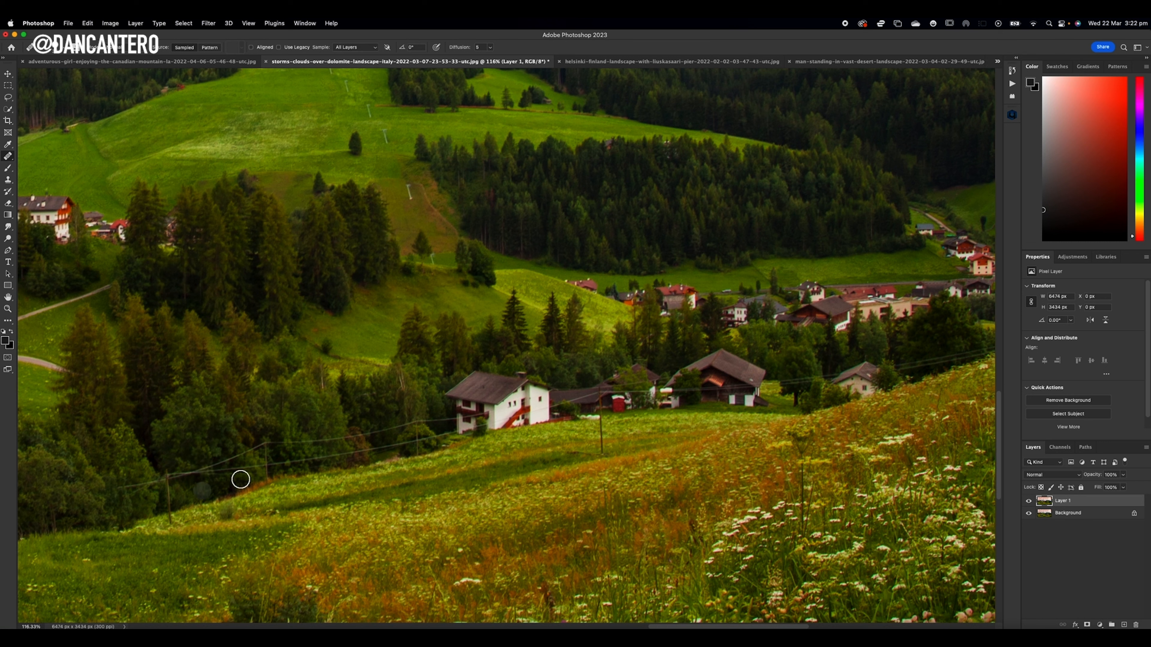
{"action": "left_click", "coordinate": [244, 451]}
{"action": "mouse_move", "coordinate": [457, 403]}
{"action": "left_mouse_down"}
{"action": "mouse_move", "coordinate": [521, 375]}
{"action": "mouse_move", "coordinate": [514, 409]}
{"action": "mouse_move", "coordinate": [547, 421]}
{"action": "mouse_move", "coordinate": [465, 424]}
{"action": "mouse_move", "coordinate": [458, 412]}
{"action": "mouse_move", "coordinate": [509, 413]}
{"action": "mouse_move", "coordinate": [471, 425]}
{"action": "mouse_move", "coordinate": [499, 417]}
{"action": "left_mouse_up"}
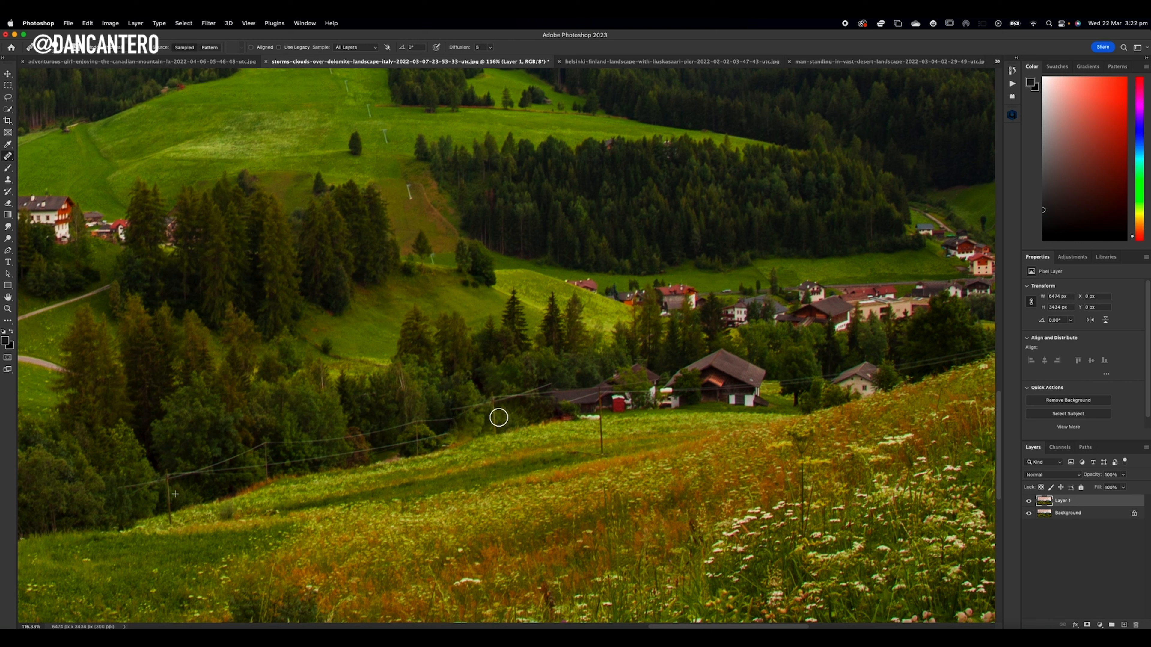
{"action": "mouse_move", "coordinate": [499, 417]}
{"action": "left_mouse_down"}
{"action": "mouse_move", "coordinate": [617, 382]}
{"action": "mouse_move", "coordinate": [565, 419]}
{"action": "mouse_move", "coordinate": [597, 420]}
{"action": "mouse_move", "coordinate": [612, 400]}
{"action": "mouse_move", "coordinate": [603, 440]}
{"action": "mouse_move", "coordinate": [617, 386]}
{"action": "mouse_move", "coordinate": [667, 371]}
{"action": "mouse_move", "coordinate": [649, 364]}
{"action": "mouse_move", "coordinate": [561, 378]}
{"action": "mouse_move", "coordinate": [725, 374]}
{"action": "mouse_move", "coordinate": [675, 400]}
{"action": "mouse_move", "coordinate": [686, 365]}
{"action": "mouse_move", "coordinate": [755, 364]}
{"action": "mouse_move", "coordinate": [755, 387]}
{"action": "mouse_move", "coordinate": [736, 408]}
{"action": "mouse_move", "coordinate": [720, 390]}
{"action": "mouse_move", "coordinate": [638, 403]}
{"action": "mouse_move", "coordinate": [735, 388]}
{"action": "left_mouse_up"}
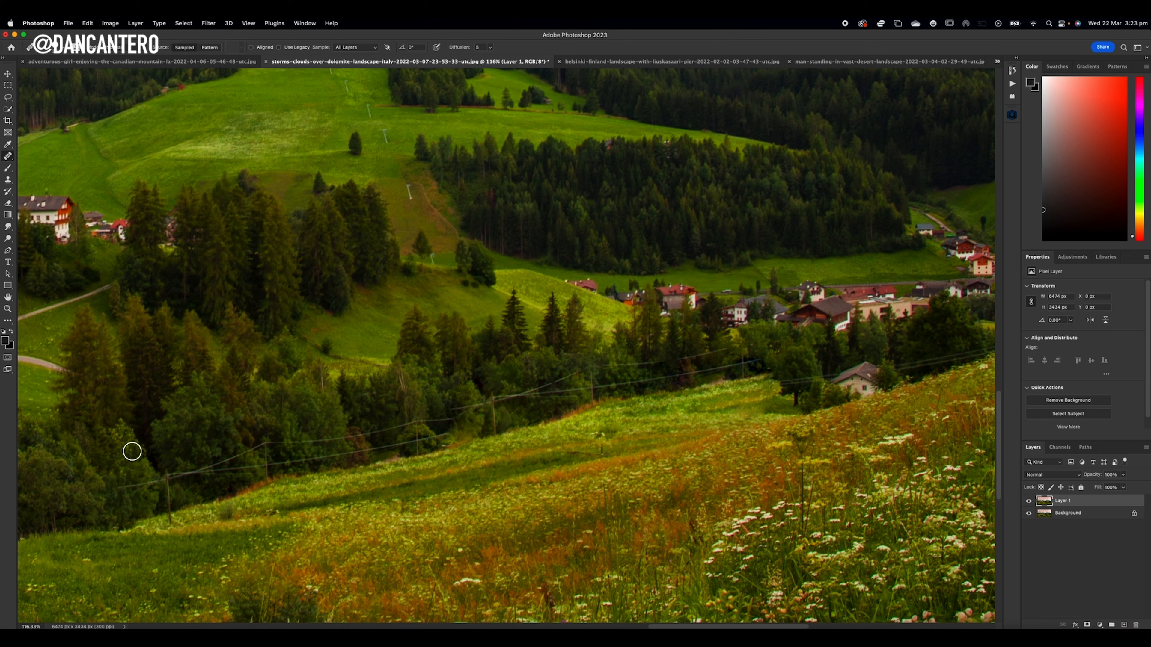
Step: Remove the power lines and poles along the tree line with the Healing Brush, resampling nearby foliage and undoing the stray stroke
{"action": "left_click", "coordinate": [134, 445], "text": "alt"}
{"action": "mouse_move", "coordinate": [120, 486]}
{"action": "left_mouse_down"}
{"action": "mouse_move", "coordinate": [170, 473]}
{"action": "mouse_move", "coordinate": [168, 523]}
{"action": "mouse_move", "coordinate": [161, 473]}
{"action": "mouse_move", "coordinate": [213, 472]}
{"action": "mouse_move", "coordinate": [234, 452]}
{"action": "mouse_move", "coordinate": [277, 447]}
{"action": "mouse_move", "coordinate": [230, 462]}
{"action": "mouse_move", "coordinate": [389, 454]}
{"action": "mouse_move", "coordinate": [422, 423]}
{"action": "mouse_move", "coordinate": [288, 445]}
{"action": "mouse_move", "coordinate": [361, 438]}
{"action": "mouse_move", "coordinate": [399, 445]}
{"action": "mouse_move", "coordinate": [390, 456]}
{"action": "mouse_move", "coordinate": [371, 459]}
{"action": "mouse_move", "coordinate": [412, 424]}
{"action": "mouse_move", "coordinate": [480, 411]}
{"action": "mouse_move", "coordinate": [448, 406]}
{"action": "mouse_move", "coordinate": [497, 395]}
{"action": "mouse_move", "coordinate": [481, 426]}
{"action": "mouse_move", "coordinate": [432, 432]}
{"action": "mouse_move", "coordinate": [494, 392]}
{"action": "mouse_move", "coordinate": [582, 368]}
{"action": "mouse_move", "coordinate": [537, 395]}
{"action": "mouse_move", "coordinate": [589, 379]}
{"action": "mouse_move", "coordinate": [588, 393]}
{"action": "mouse_move", "coordinate": [508, 402]}
{"action": "mouse_move", "coordinate": [568, 353]}
{"action": "mouse_move", "coordinate": [453, 392]}
{"action": "mouse_move", "coordinate": [591, 376]}
{"action": "mouse_move", "coordinate": [592, 360]}
{"action": "mouse_move", "coordinate": [644, 369]}
{"action": "left_mouse_up"}
{"action": "key", "text": "super+z"}
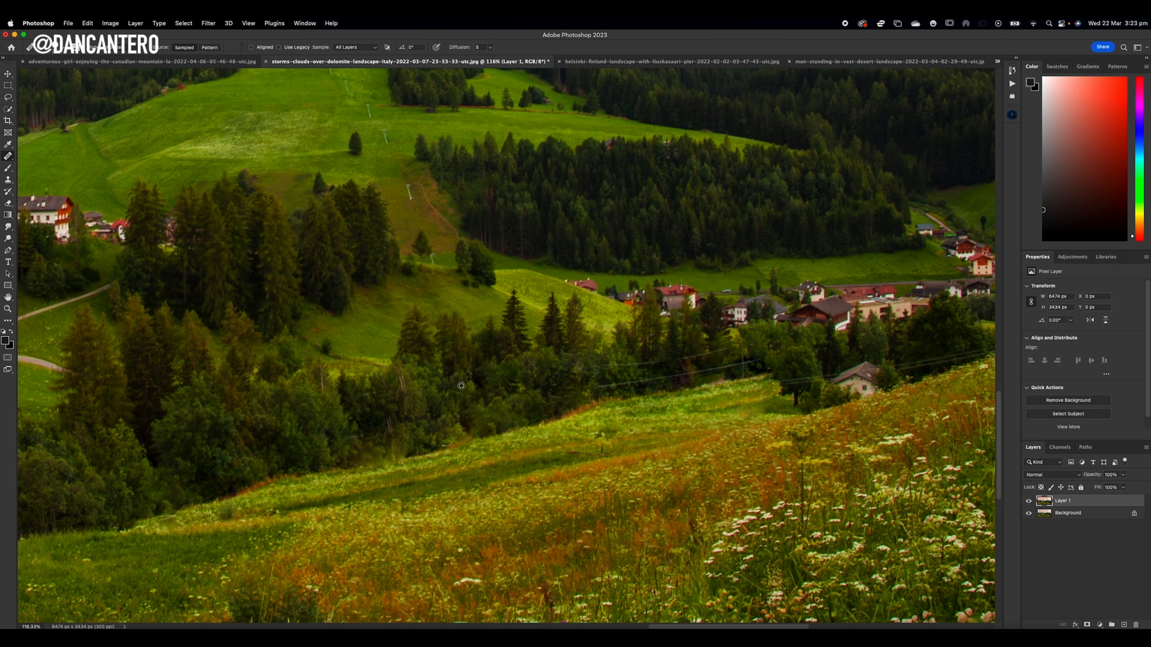
{"action": "left_click", "coordinate": [462, 386], "text": "alt"}
{"action": "mouse_move", "coordinate": [588, 369]}
{"action": "left_mouse_down"}
{"action": "mouse_move", "coordinate": [692, 359]}
{"action": "mouse_move", "coordinate": [635, 378]}
{"action": "mouse_move", "coordinate": [739, 360]}
{"action": "left_mouse_up"}
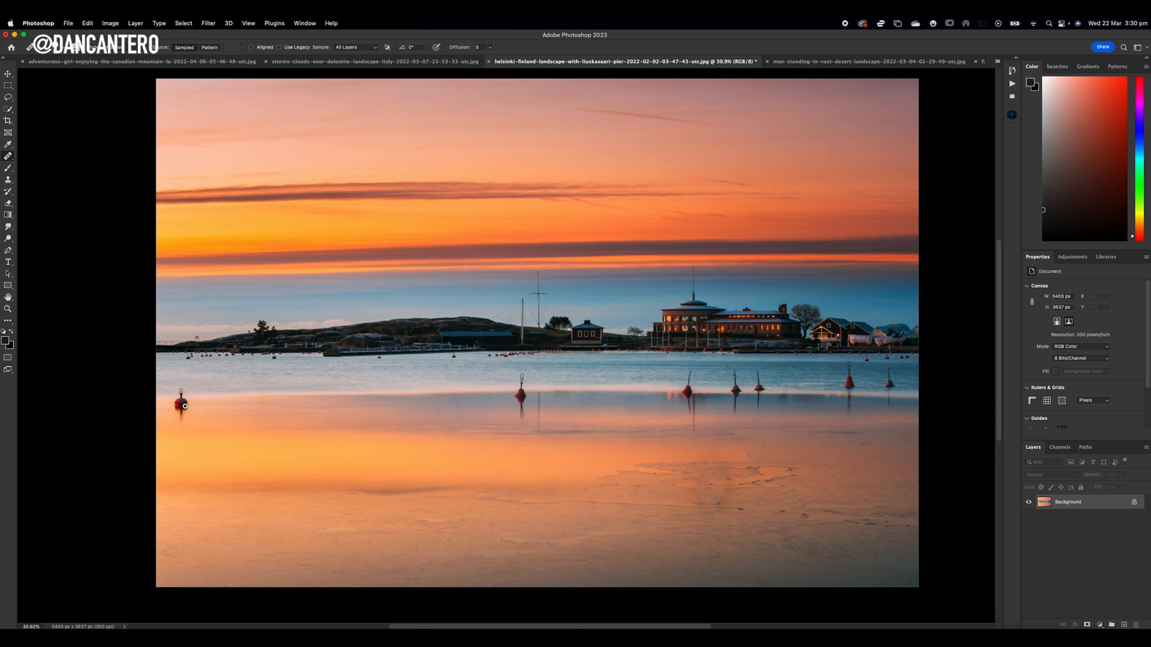
Step: Outline the leftmost red buoy and its reflection in the Helsinki pier photo with the Patch tool
{"action": "scroll", "coordinate": [185, 405], "scroll_direction": "up", "scroll_amount": 10}
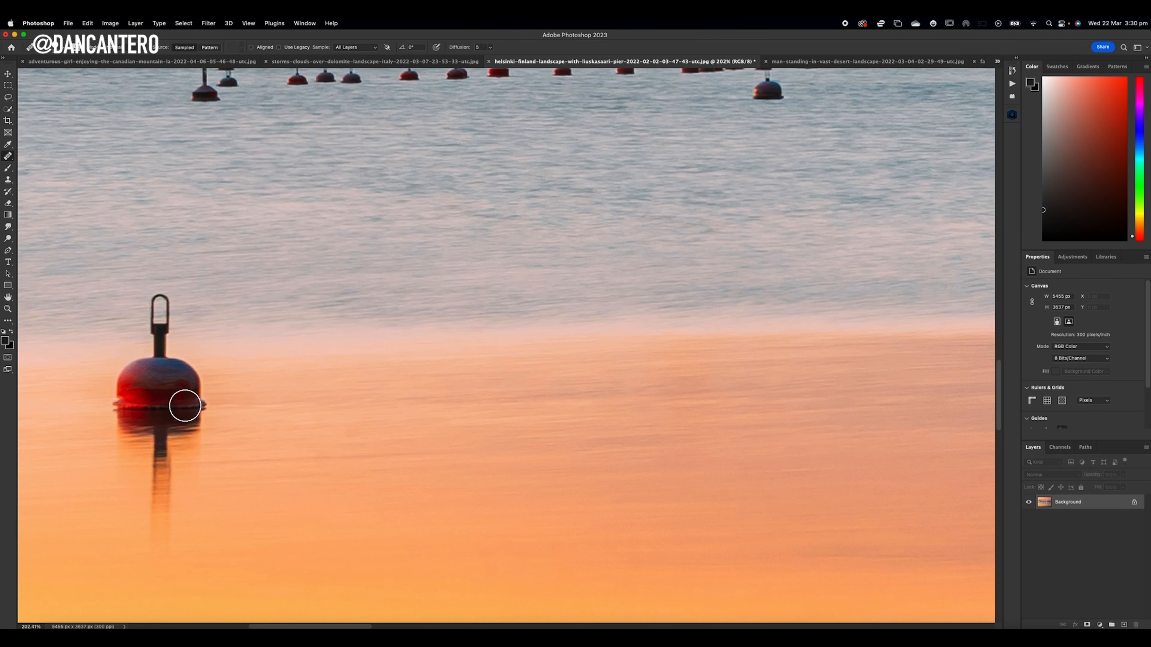
{"action": "scroll", "coordinate": [196, 406], "scroll_direction": "left", "scroll_amount": 2}
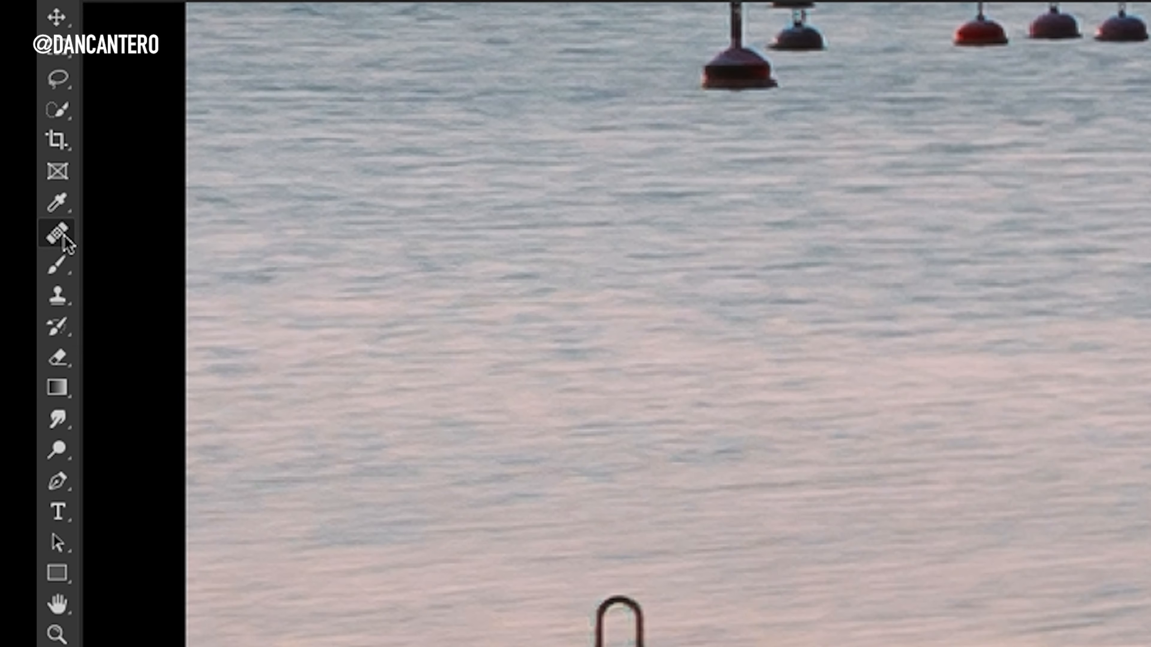
{"action": "right_click", "coordinate": [63, 237]}
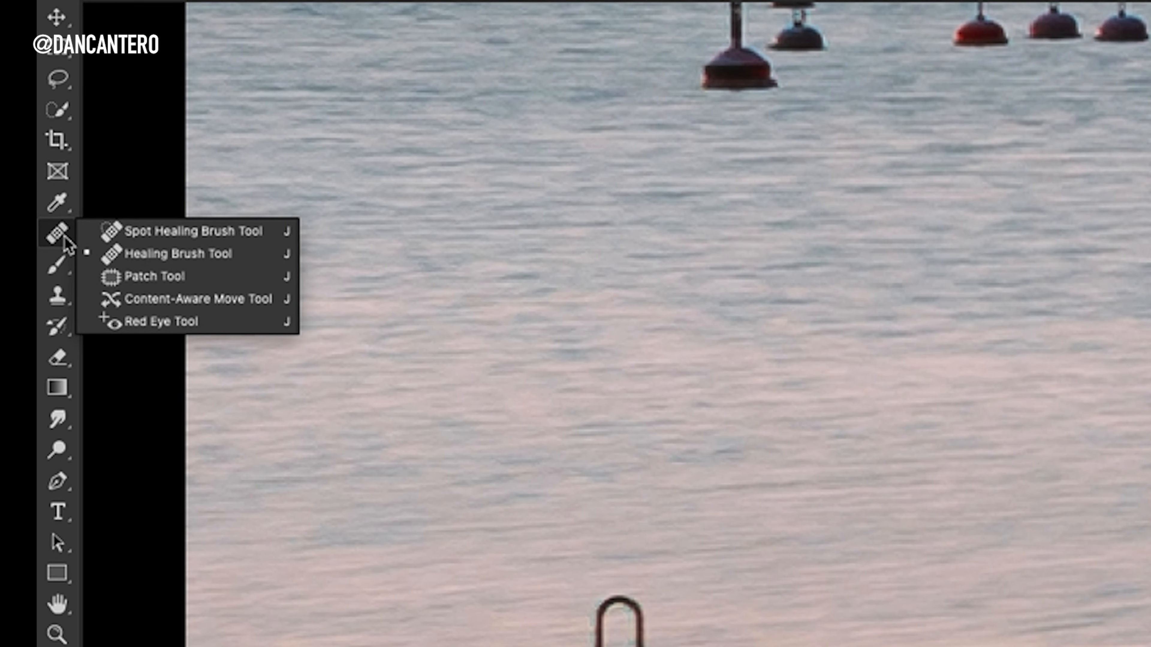
{"action": "left_click", "coordinate": [130, 289]}
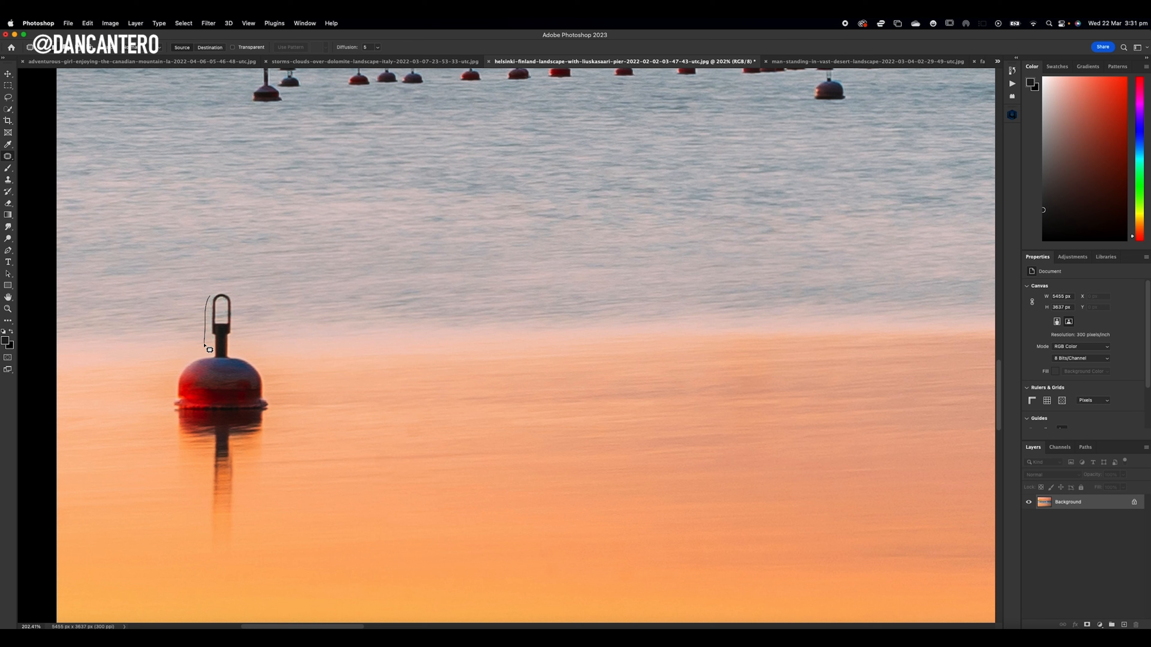
{"action": "left_click_drag", "start_coordinate": [174, 392], "coordinate": [173, 401]}
{"action": "scroll", "coordinate": [174, 392], "scroll_direction": "down", "scroll_amount": 2}
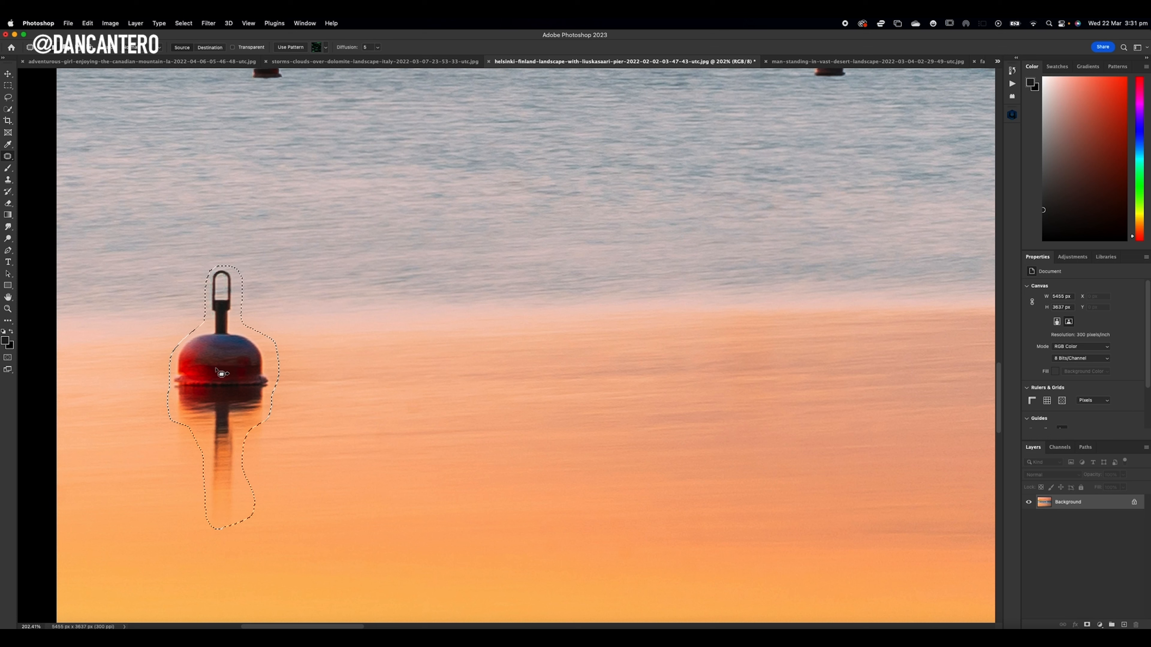
Step: Try patching the outlined buoy with the clear water to its right, deselect, and undo the patch
{"action": "left_click_drag", "start_coordinate": [221, 373], "coordinate": [419, 362]}
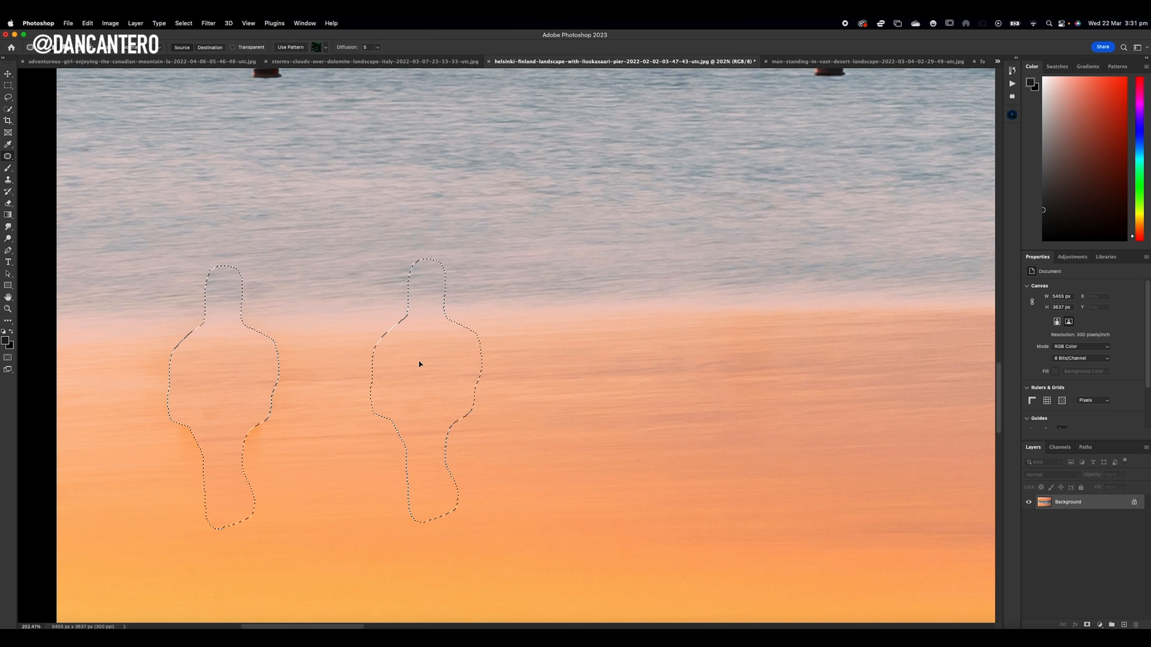
{"action": "key", "text": "super+d"}
{"action": "scroll", "coordinate": [420, 335], "scroll_direction": "down", "scroll_amount": 6}
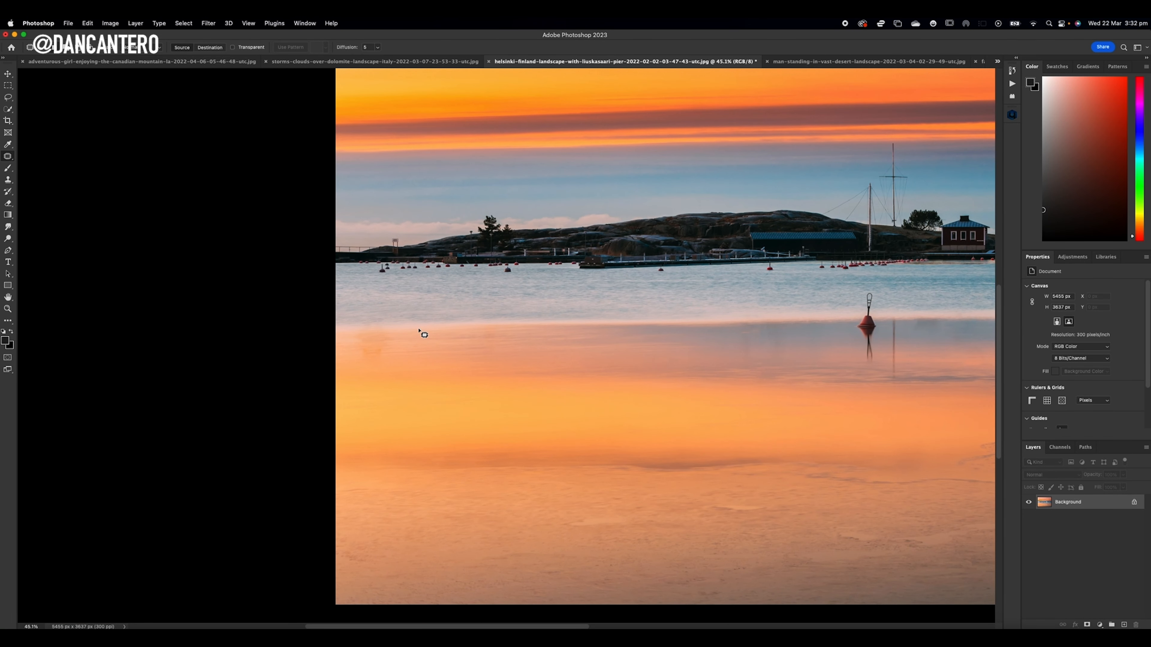
{"action": "mouse_move", "coordinate": [373, 314]}
{"action": "left_mouse_down"}
{"action": "mouse_move", "coordinate": [368, 329]}
{"action": "mouse_move", "coordinate": [373, 315]}
{"action": "left_mouse_up"}
{"action": "key", "text": "super+z"}
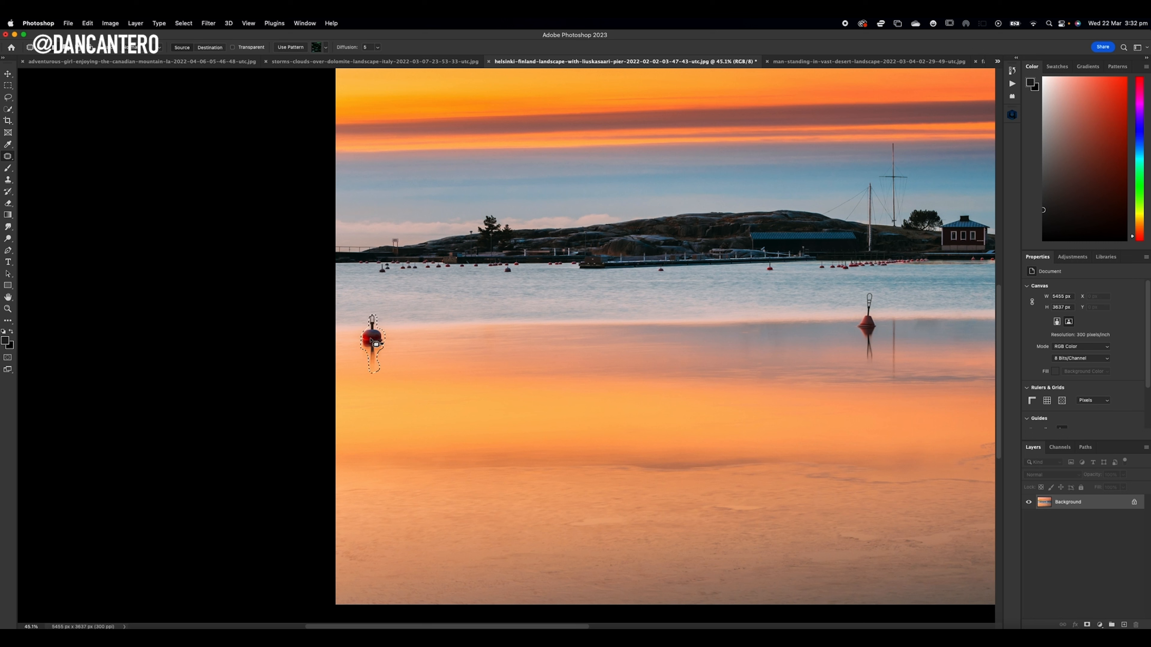
Step: Patch the outlined leftmost red buoy and its reflection with clear water beside it, and deselect
{"action": "left_click_drag", "start_coordinate": [371, 338], "coordinate": [412, 339]}
{"action": "left_click_drag", "start_coordinate": [741, 340], "coordinate": [418, 338]}
{"action": "key", "text": "super+d"}
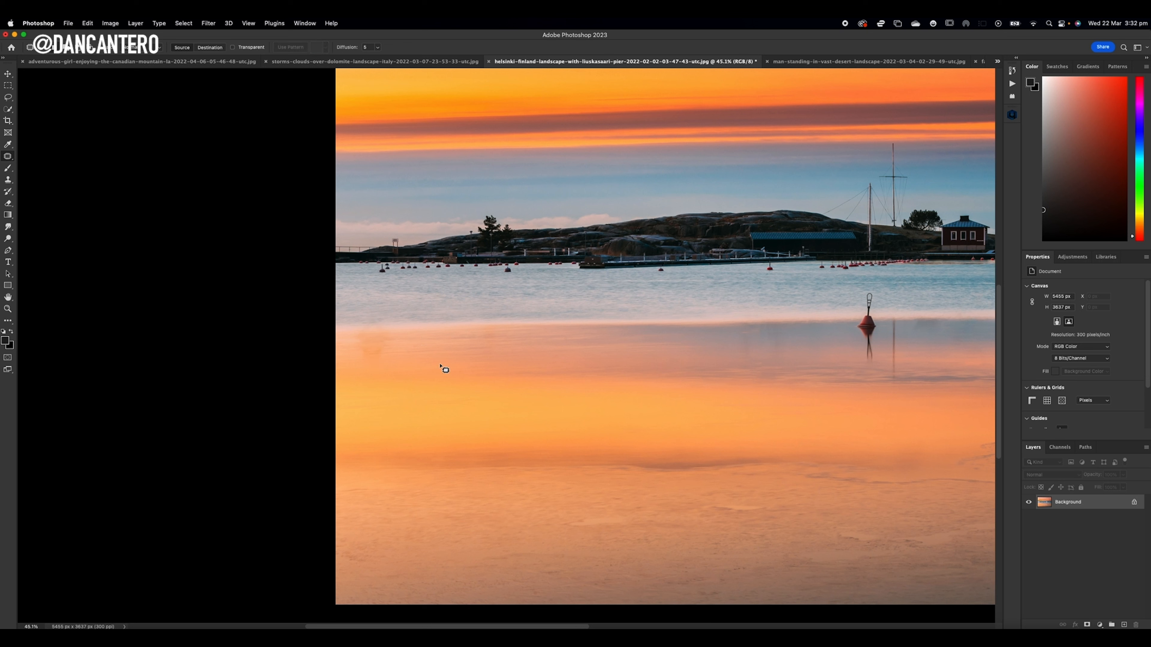
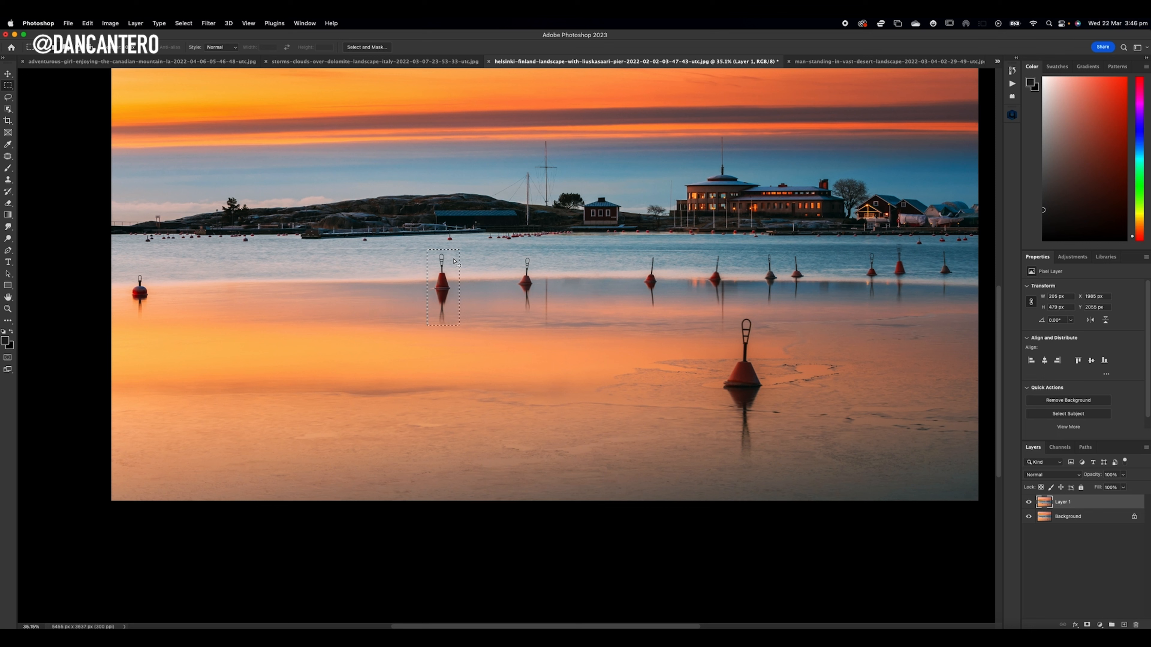
Step: Fill the rectangular selection around the second buoy with Content-Aware contents in Normal mode at 100% opacity, and deselect
{"action": "key", "text": "shift+BackSpace"}
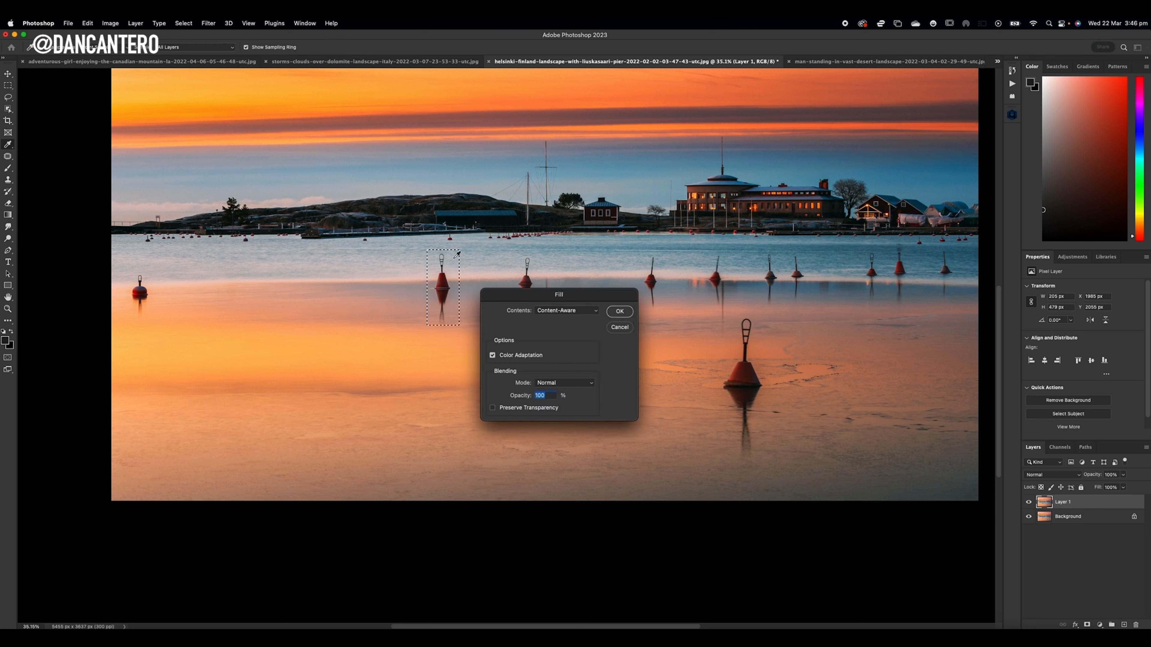
{"action": "left_click_drag", "start_coordinate": [555, 295], "coordinate": [562, 260]}
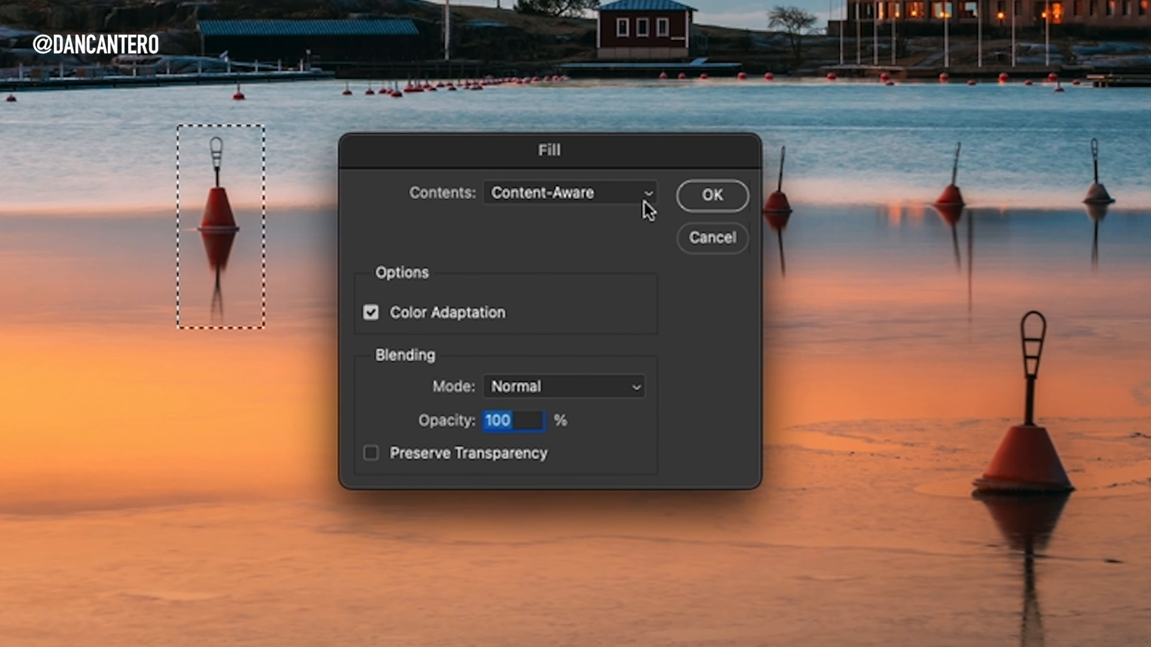
{"action": "left_click", "coordinate": [645, 194]}
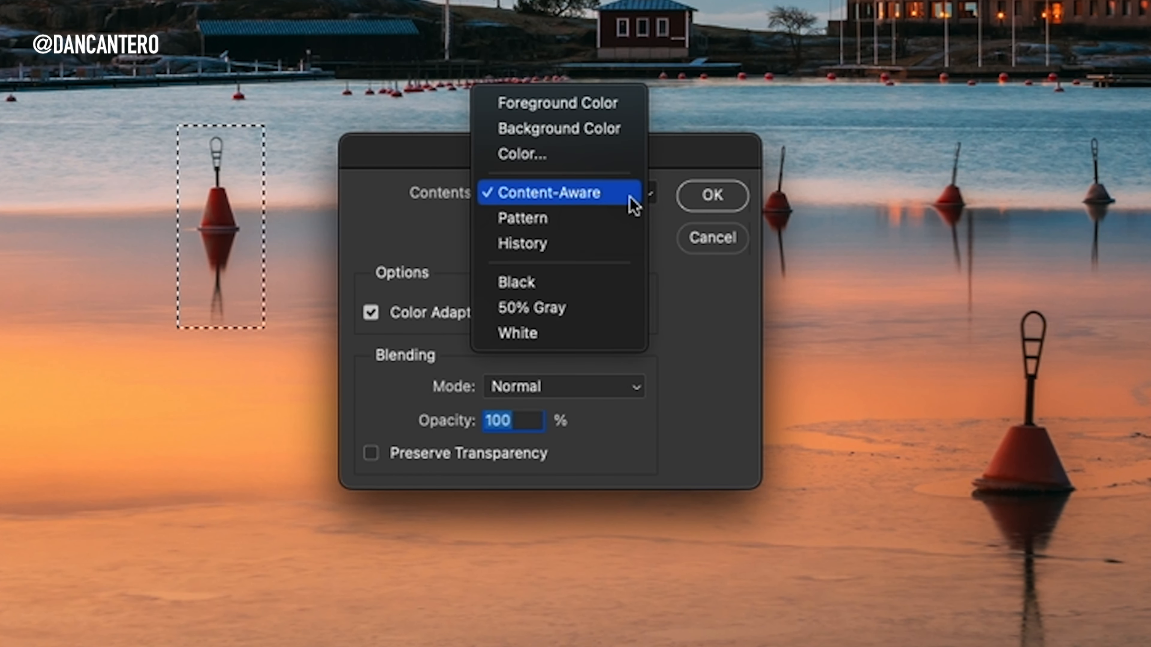
{"action": "left_click", "coordinate": [544, 195]}
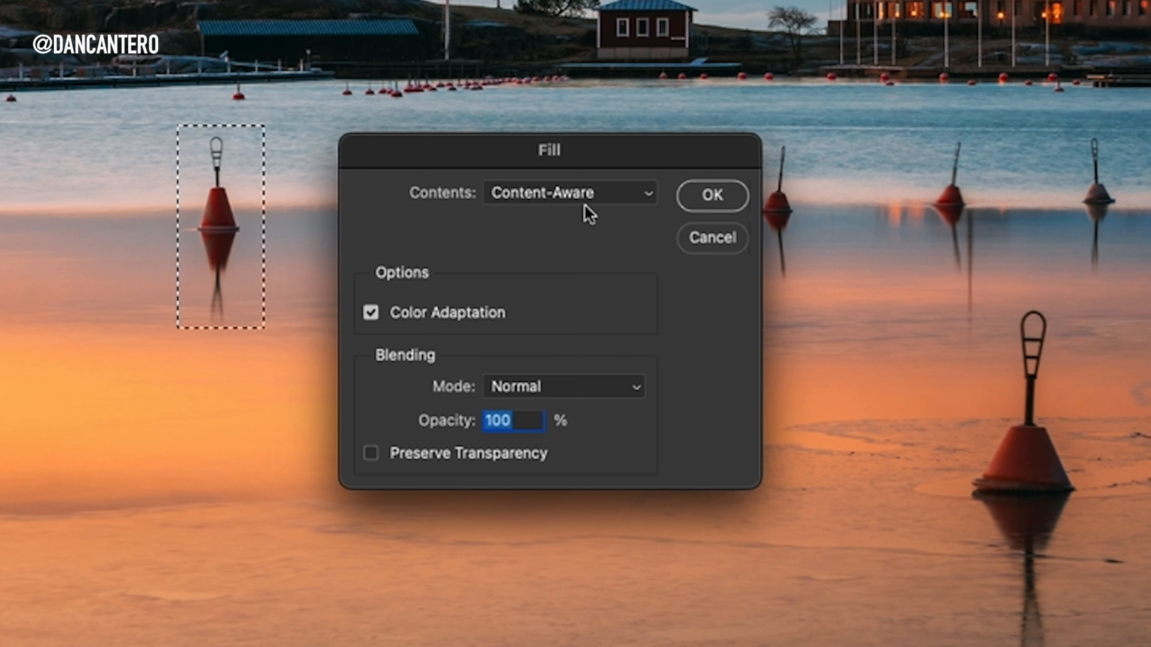
{"action": "left_click", "coordinate": [535, 200]}
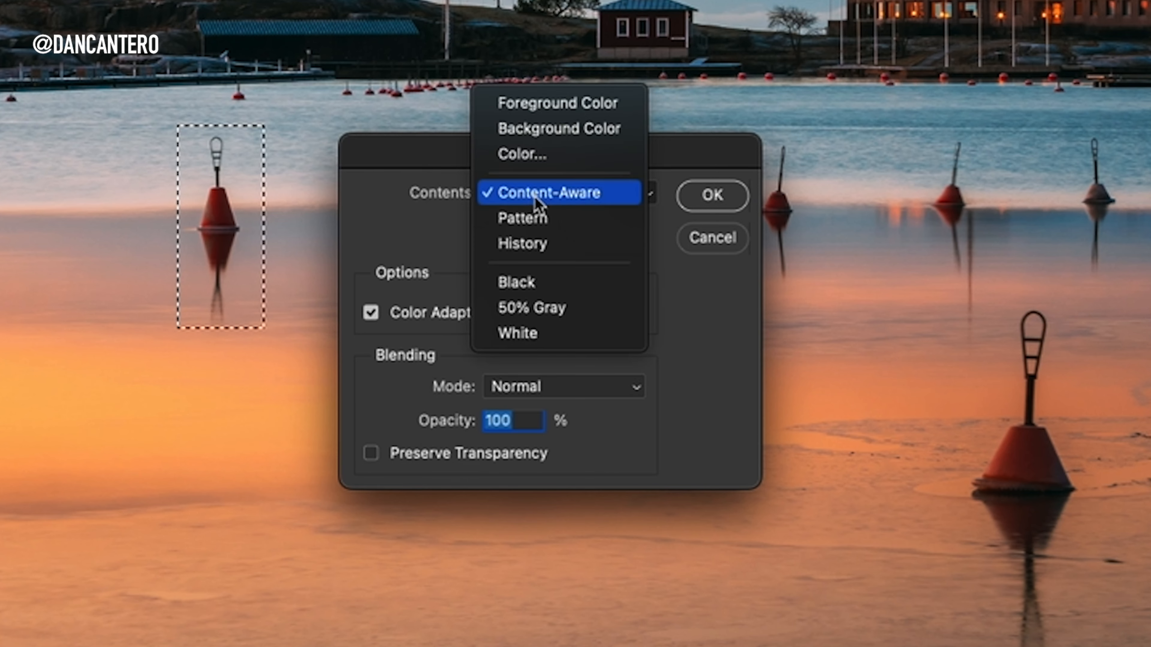
{"action": "key", "text": "Escape"}
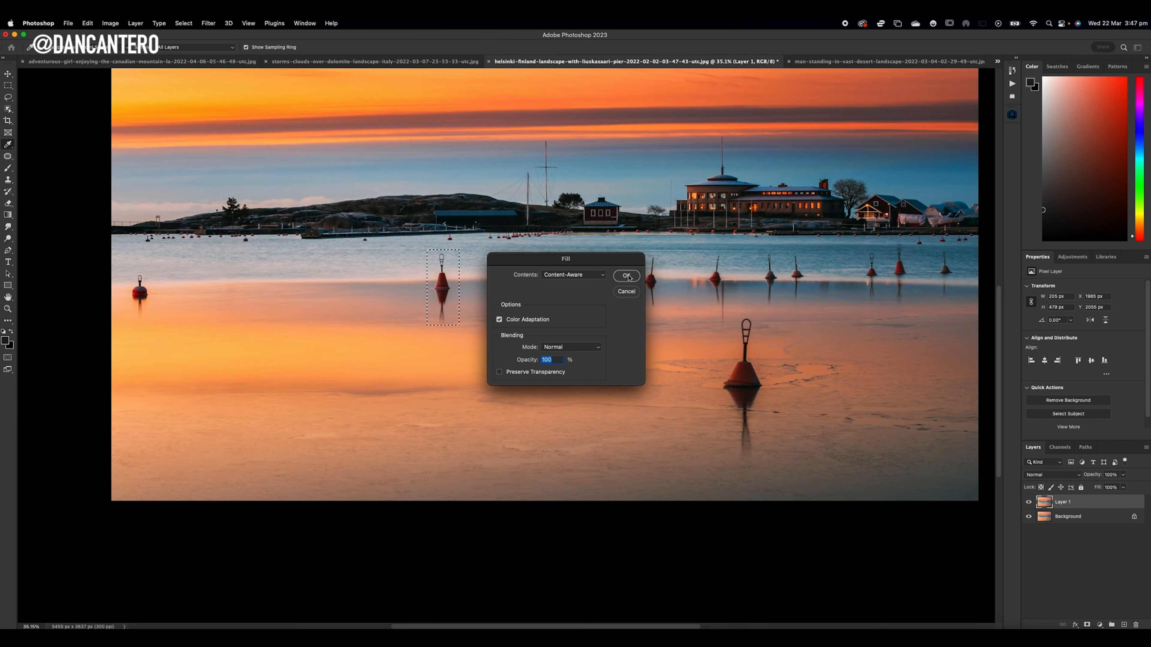
{"action": "key", "text": "Return"}
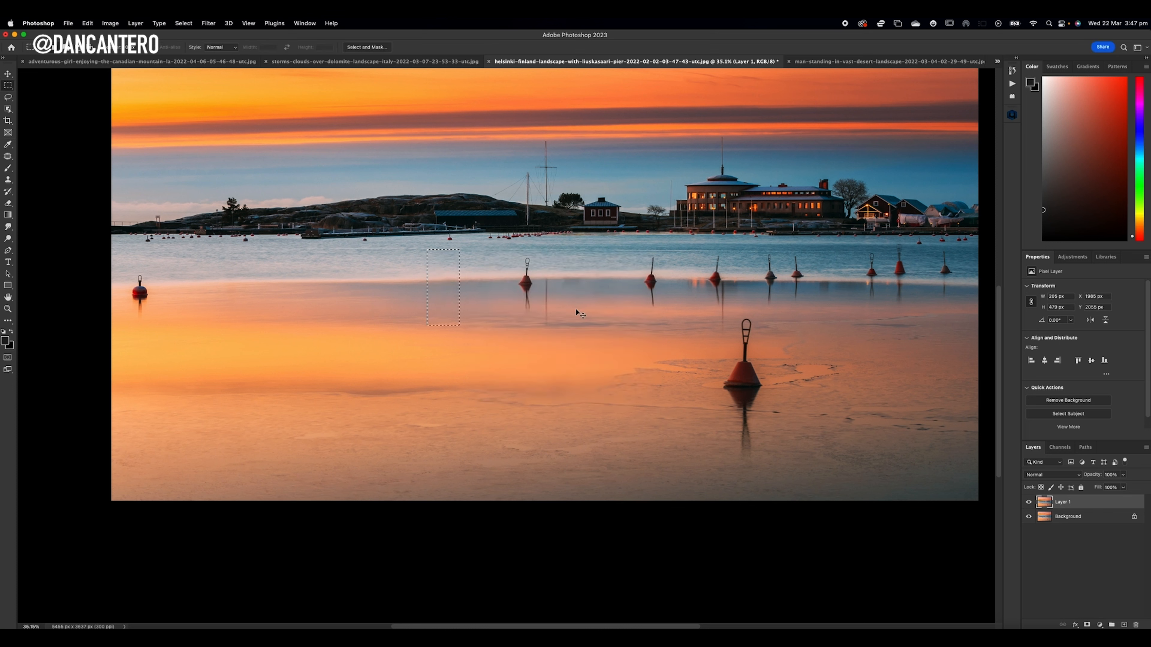
{"action": "key", "text": "super+d"}
Step: Outline the metal handle on top of the large foreground buoy with the Lasso tool
{"action": "left_click", "coordinate": [8, 96]}
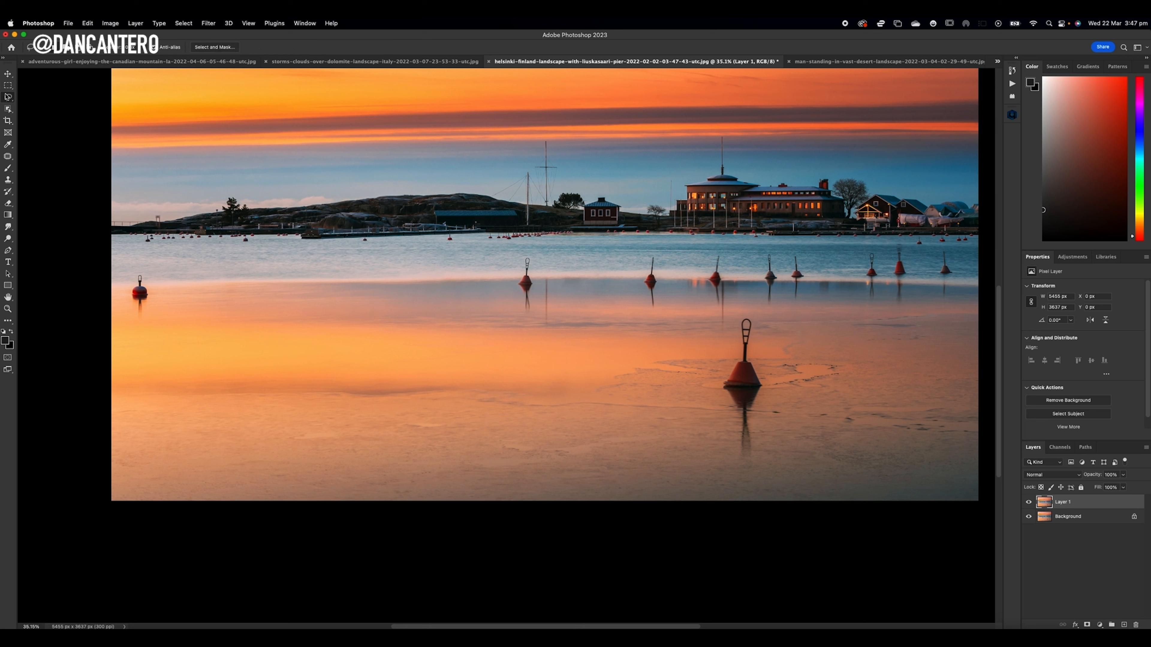
{"action": "left_click", "coordinate": [45, 96]}
{"action": "mouse_move", "coordinate": [744, 315]}
{"action": "left_mouse_down"}
{"action": "mouse_move", "coordinate": [746, 362]}
{"action": "mouse_move", "coordinate": [756, 316]}
{"action": "mouse_move", "coordinate": [744, 315]}
{"action": "left_mouse_up"}
Step: Try filling the outlined handle with Content-Aware contents, deselect, and undo the deselection and the fill
{"action": "key", "text": "shift+BackSpace"}
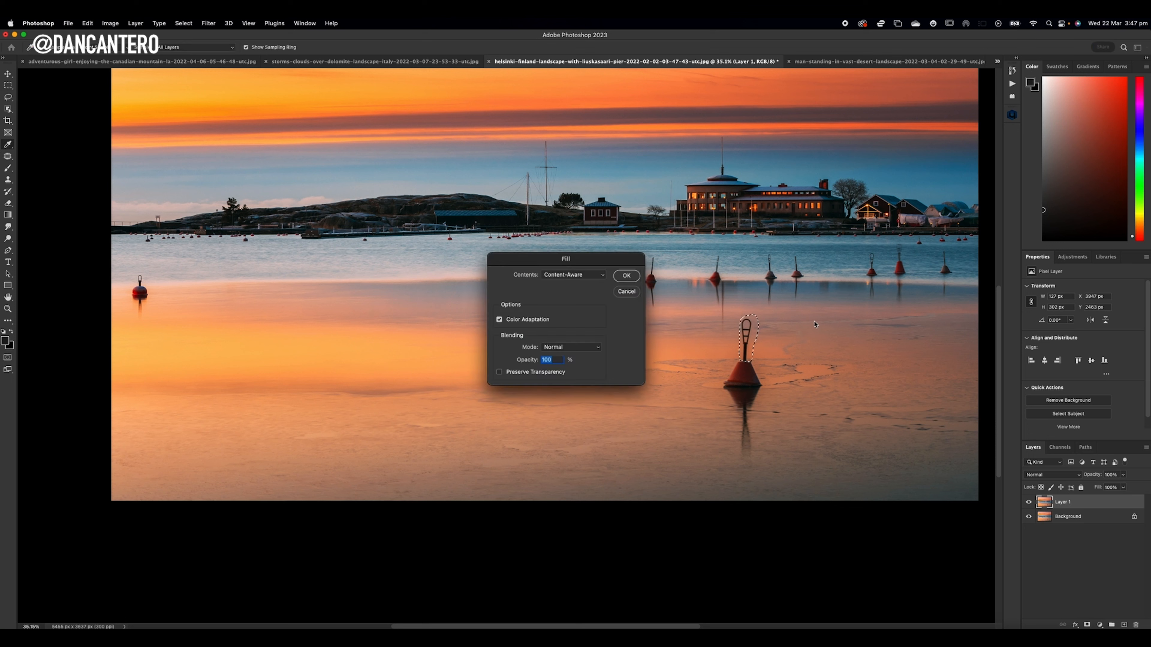
{"action": "left_click", "coordinate": [625, 276]}
{"action": "key", "text": "super+d"}
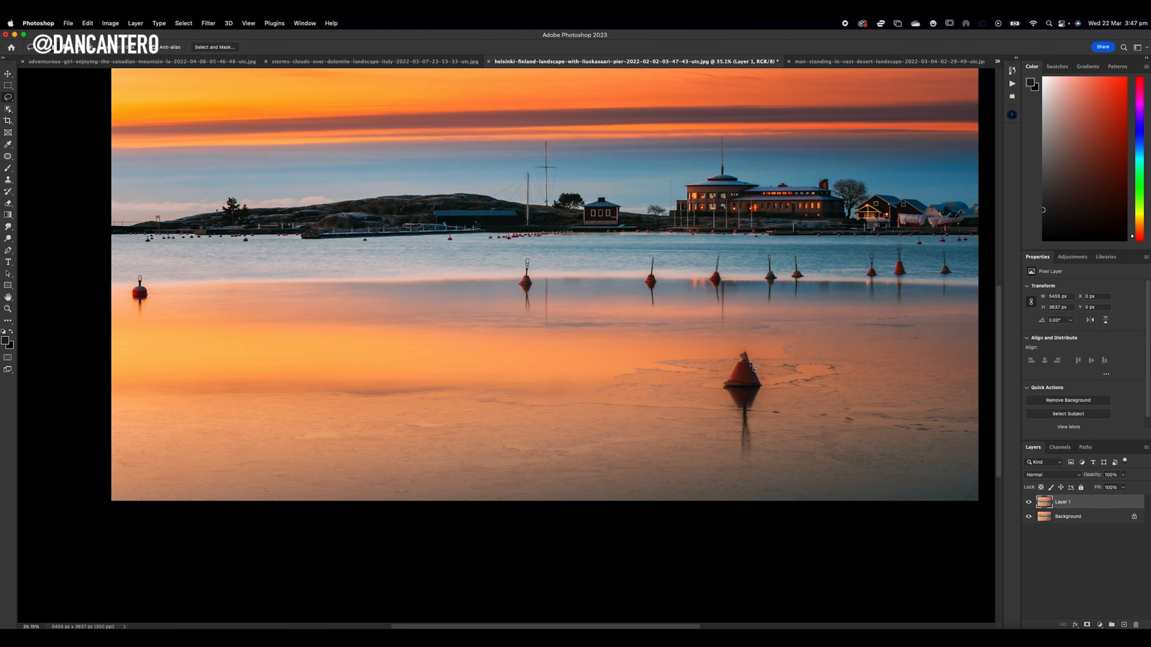
{"action": "scroll", "coordinate": [754, 367], "scroll_direction": "up", "scroll_amount": 3}
{"action": "scroll", "coordinate": [754, 367], "scroll_direction": "up", "scroll_amount": 3}
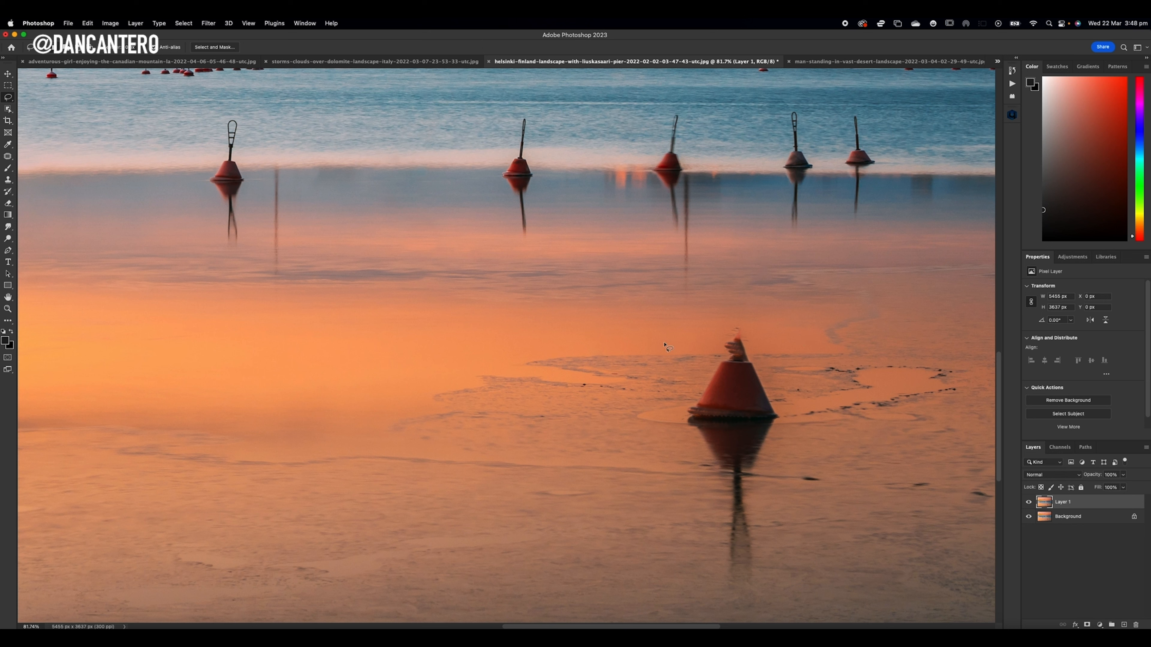
{"action": "key", "text": "super+z"}
{"action": "key", "text": "super+z"}
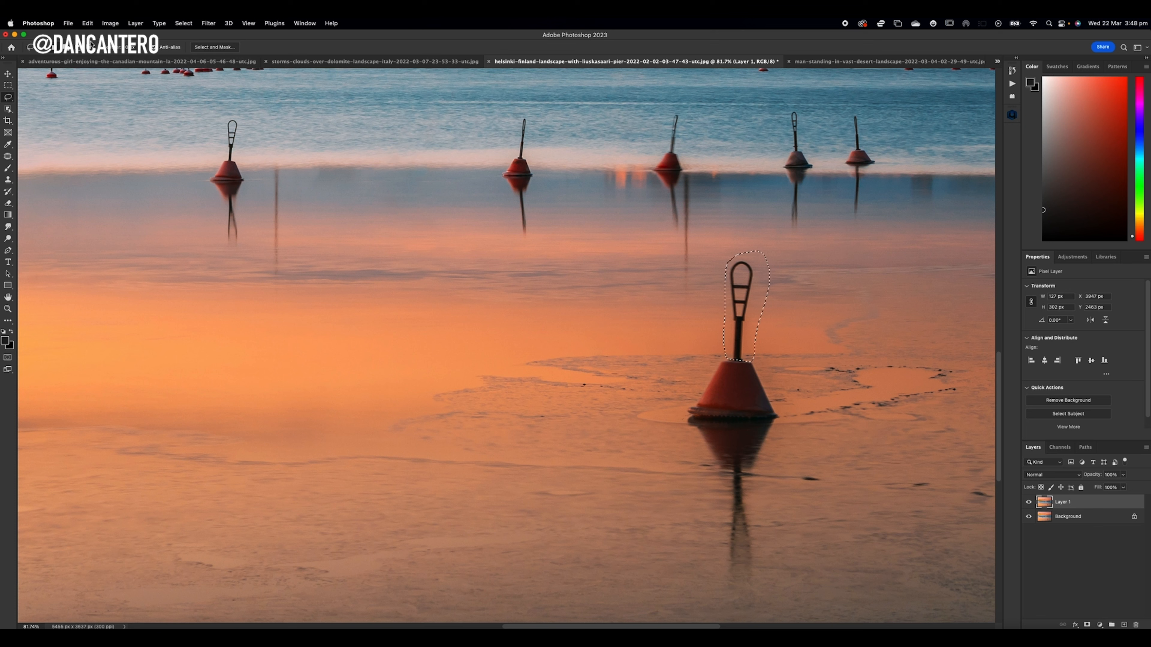
Step: Open the Content-Aware Fill workspace for the outlined handle of the large foreground buoy
{"action": "left_click", "coordinate": [87, 24]}
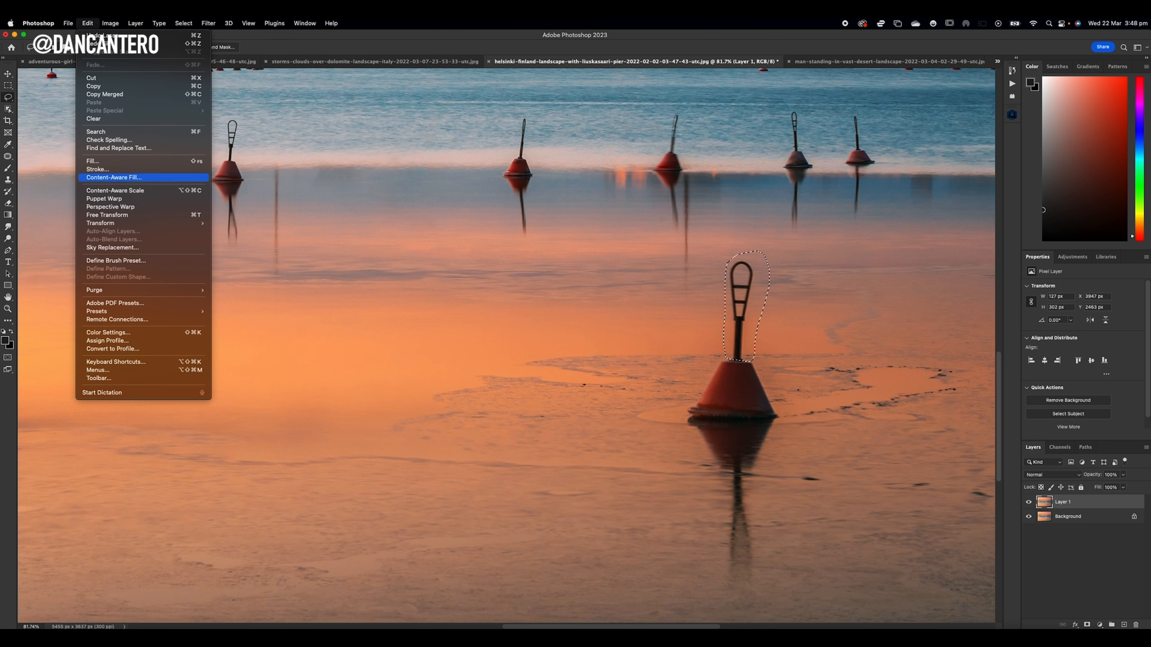
{"action": "left_click", "coordinate": [136, 178]}
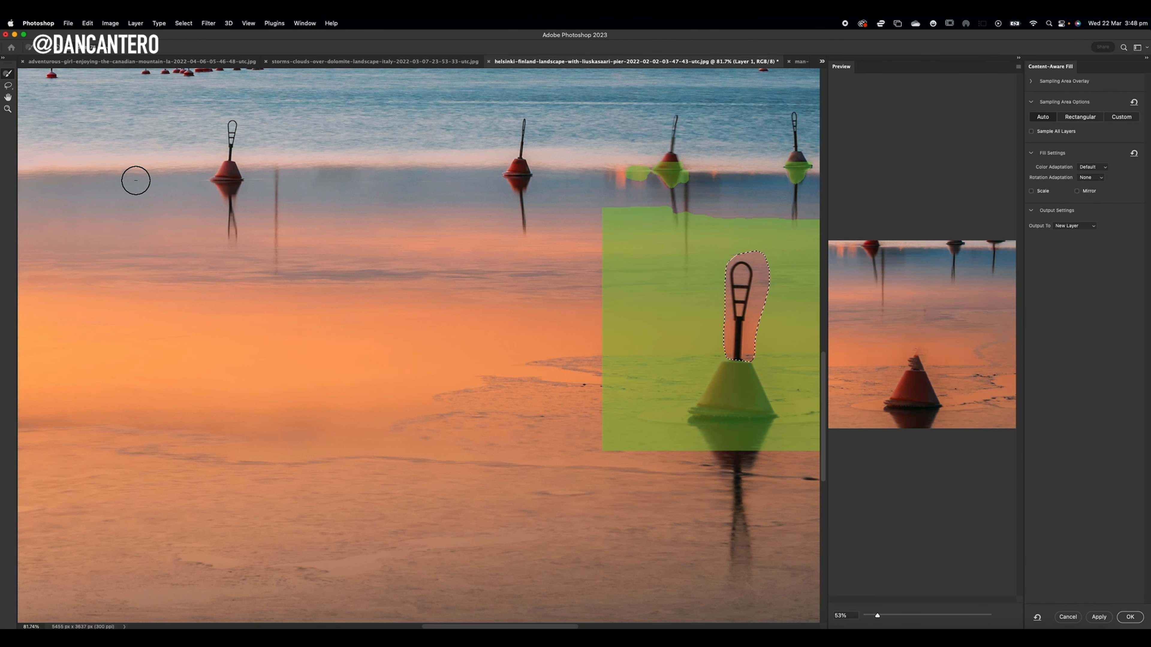
{"action": "scroll", "coordinate": [300, 263], "scroll_direction": "right", "scroll_amount": 5}
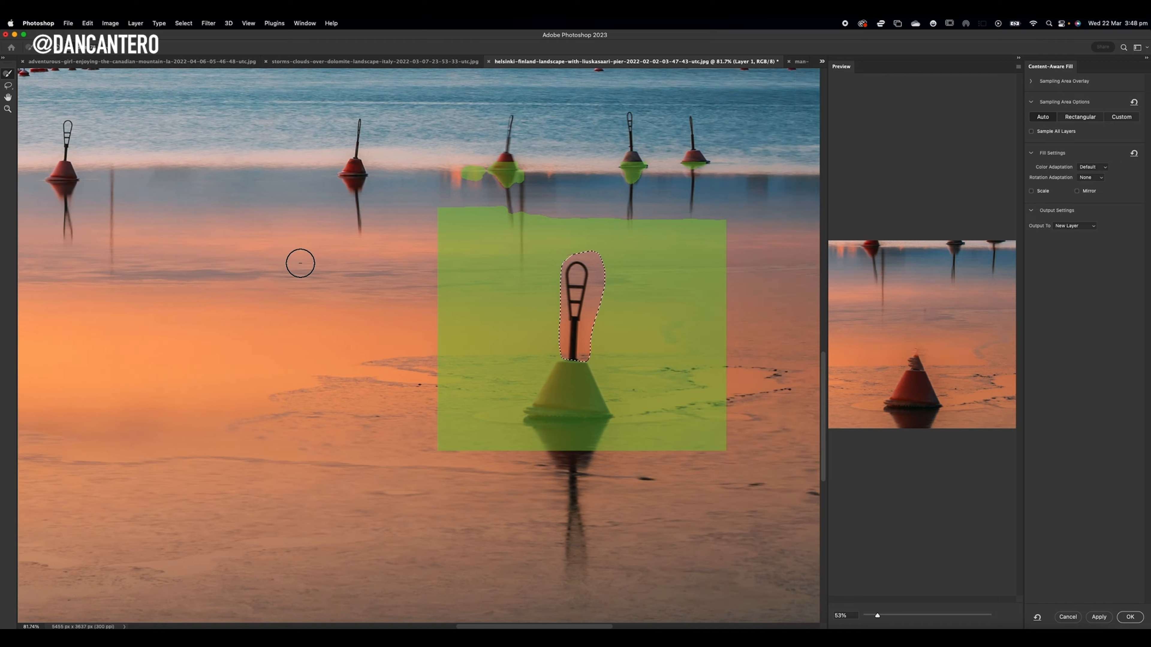
{"action": "scroll", "coordinate": [300, 263], "scroll_direction": "right", "scroll_amount": 4}
{"action": "scroll", "coordinate": [300, 262], "scroll_direction": "left", "scroll_amount": 2}
{"action": "scroll", "coordinate": [300, 263], "scroll_direction": "right", "scroll_amount": 1}
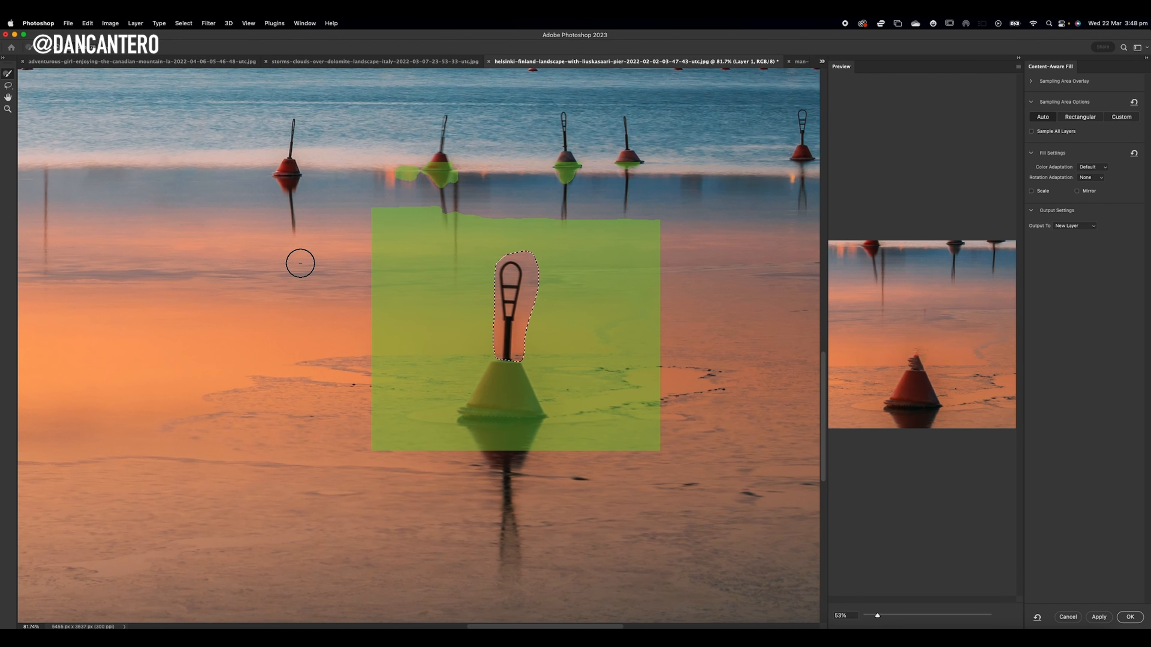
{"action": "scroll", "coordinate": [300, 263], "scroll_direction": "down", "scroll_amount": 3}
{"action": "scroll", "coordinate": [300, 263], "scroll_direction": "up", "scroll_amount": 3}
{"action": "scroll", "coordinate": [300, 263], "scroll_direction": "down", "scroll_amount": 2}
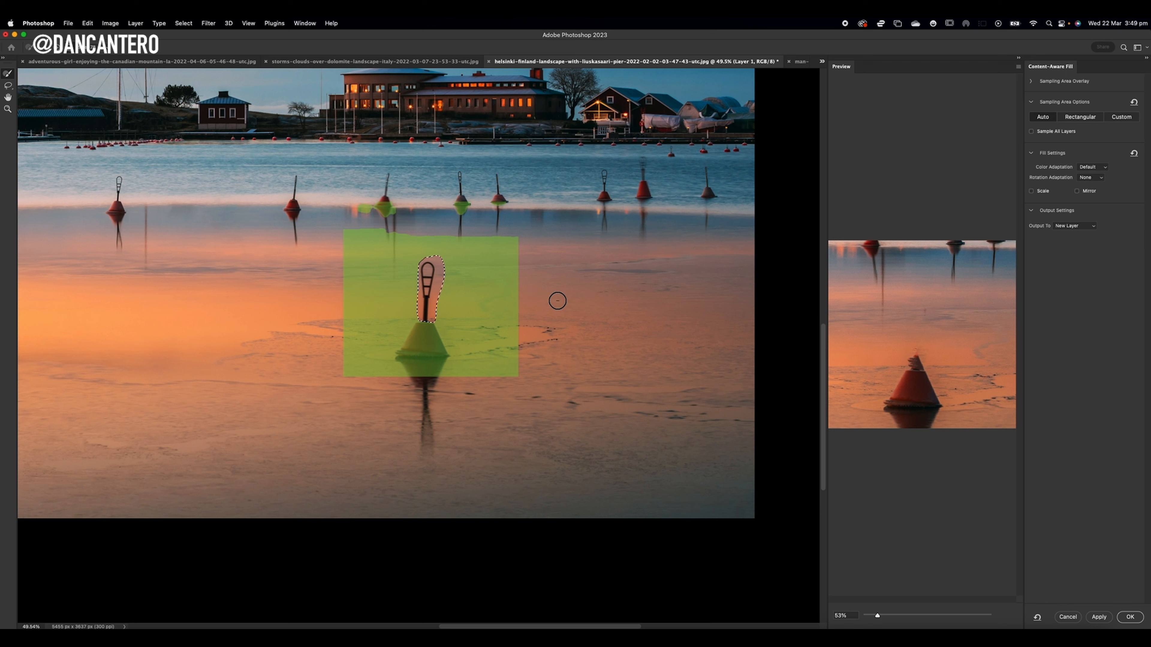
Step: Exclude the large buoy and the distant buoys from the sampling area with an enlarged brush, output the handle fill to a new layer, and deselect
{"action": "key", "text": "bracketright"}
{"action": "key", "text": "bracketright"}
{"action": "key", "text": "bracketright"}
{"action": "key", "text": "bracketright"}
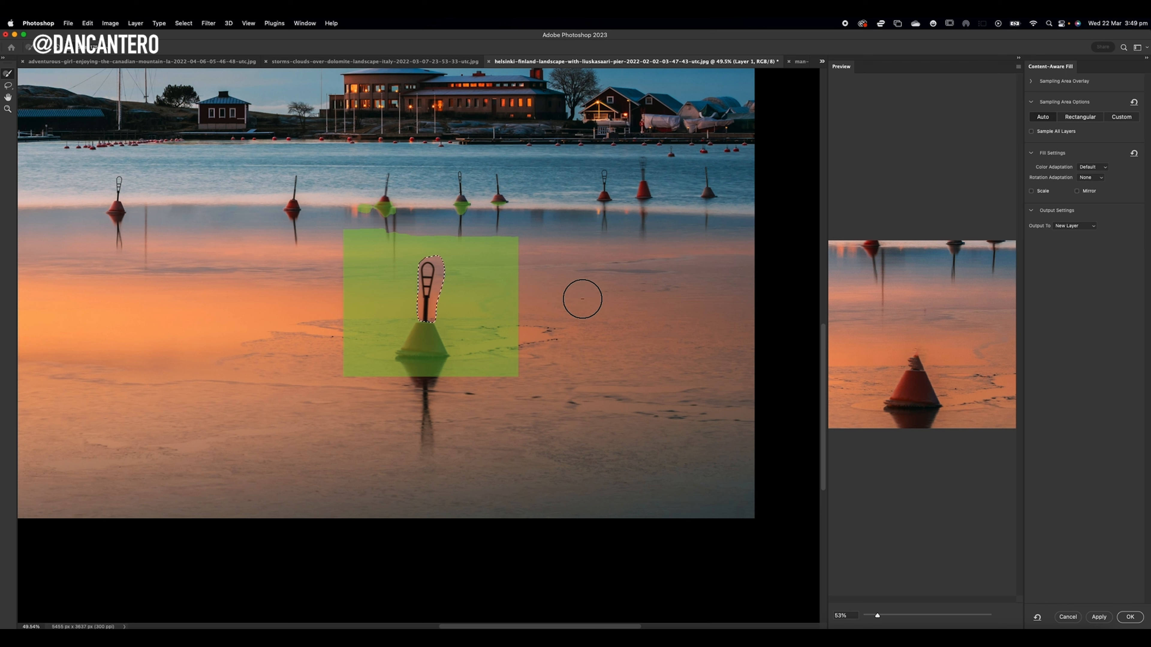
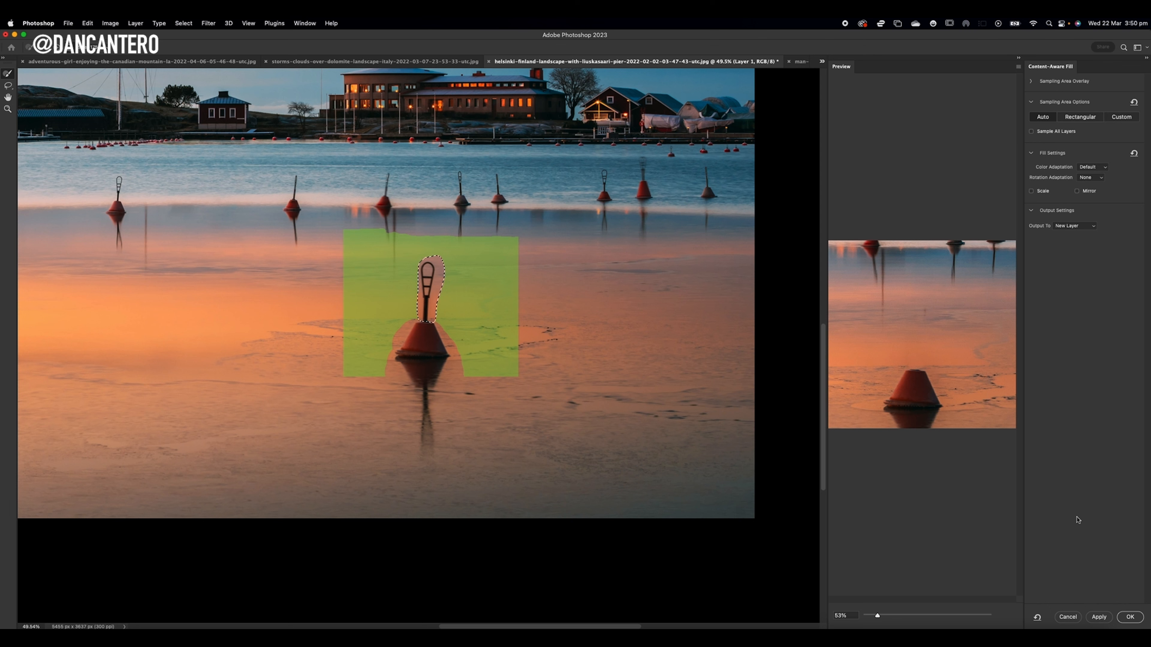
{"action": "left_click", "coordinate": [1122, 615]}
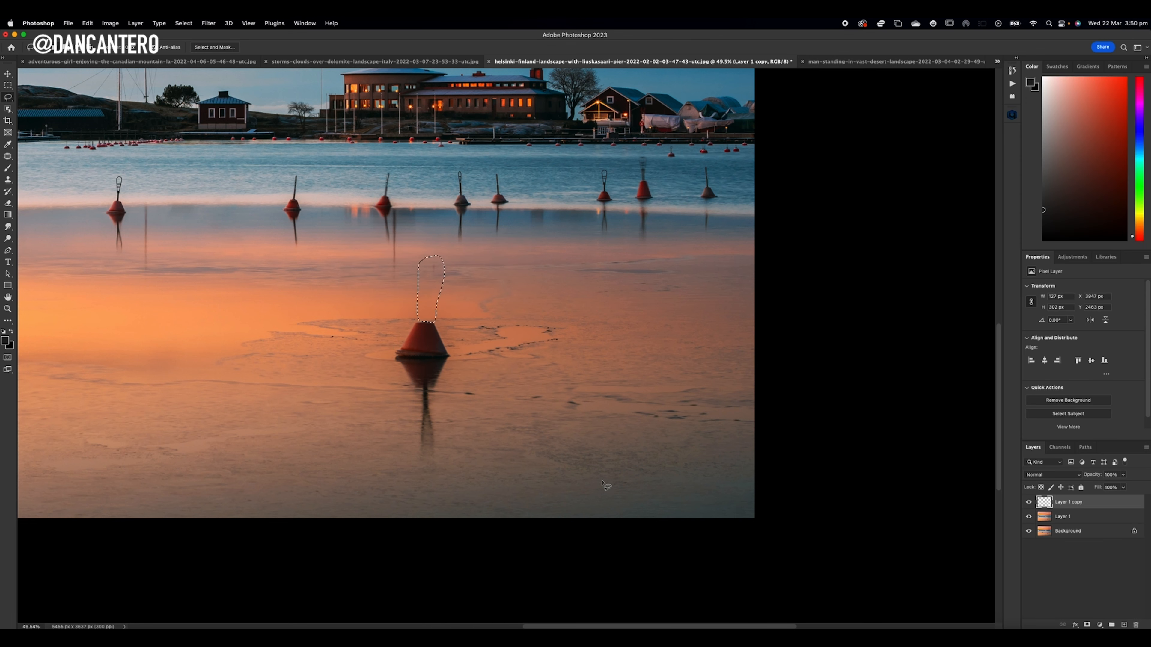
{"action": "left_click", "coordinate": [501, 335]}
{"action": "scroll", "coordinate": [454, 322], "scroll_direction": "left", "scroll_amount": 3}
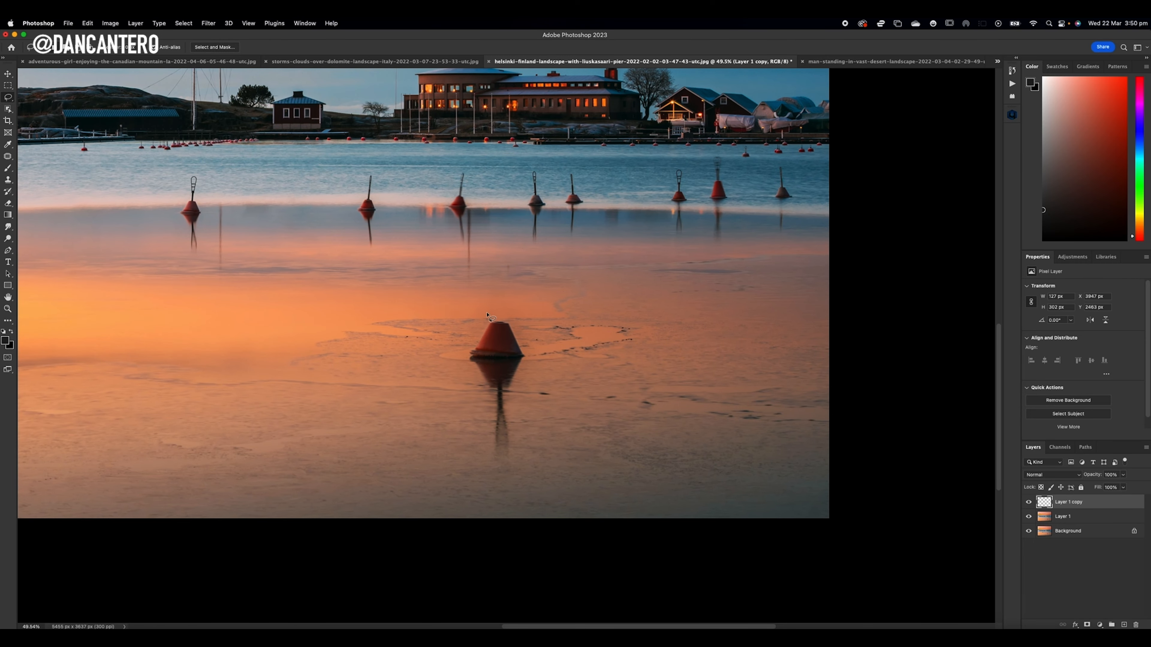
{"action": "scroll", "coordinate": [488, 315], "scroll_direction": "up", "scroll_amount": 10}
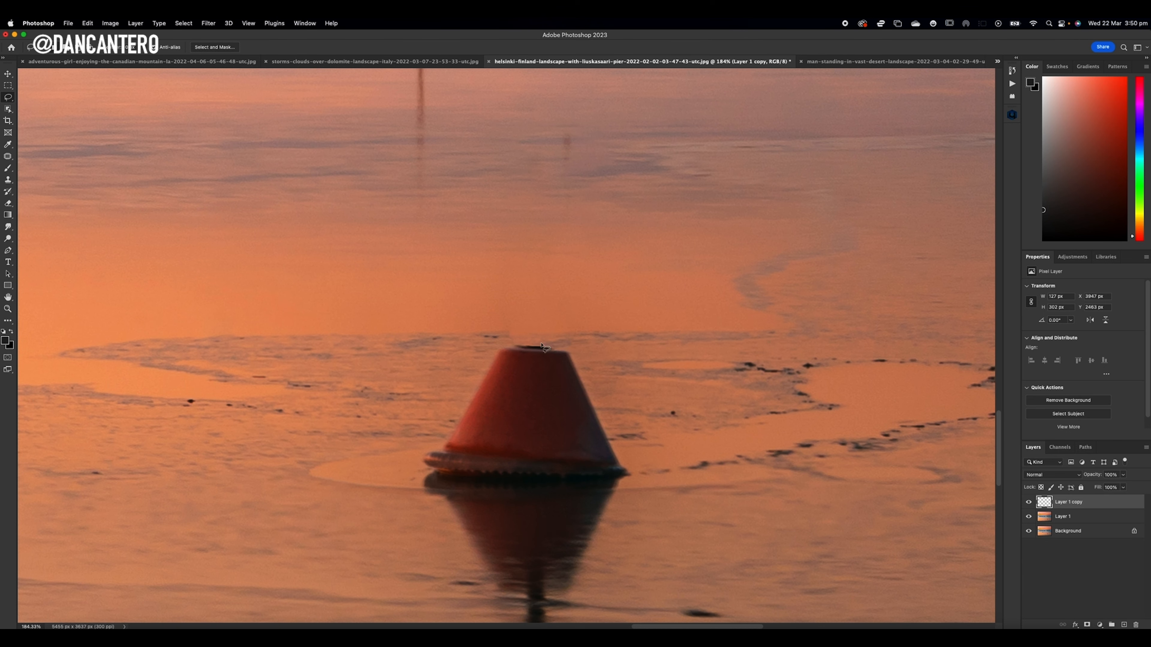
{"action": "scroll", "coordinate": [597, 346], "scroll_direction": "down", "scroll_amount": 4}
{"action": "scroll", "coordinate": [597, 347], "scroll_direction": "down", "scroll_amount": 6}
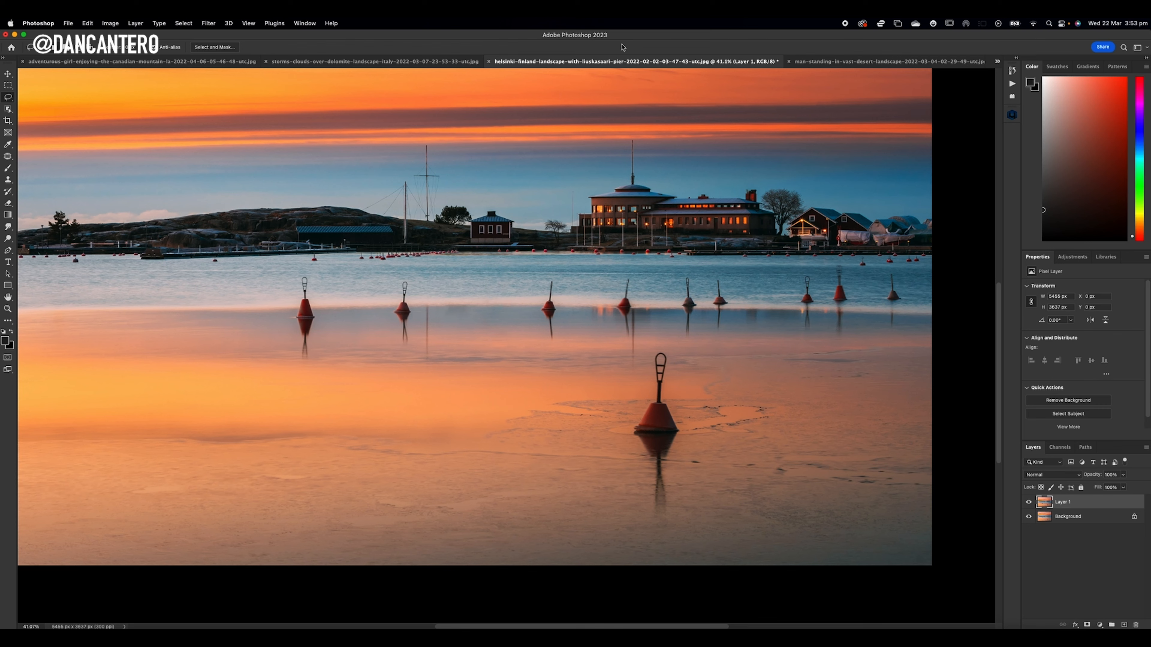
Step: Activate the Clone Stamp tool
{"action": "key", "text": "s"}
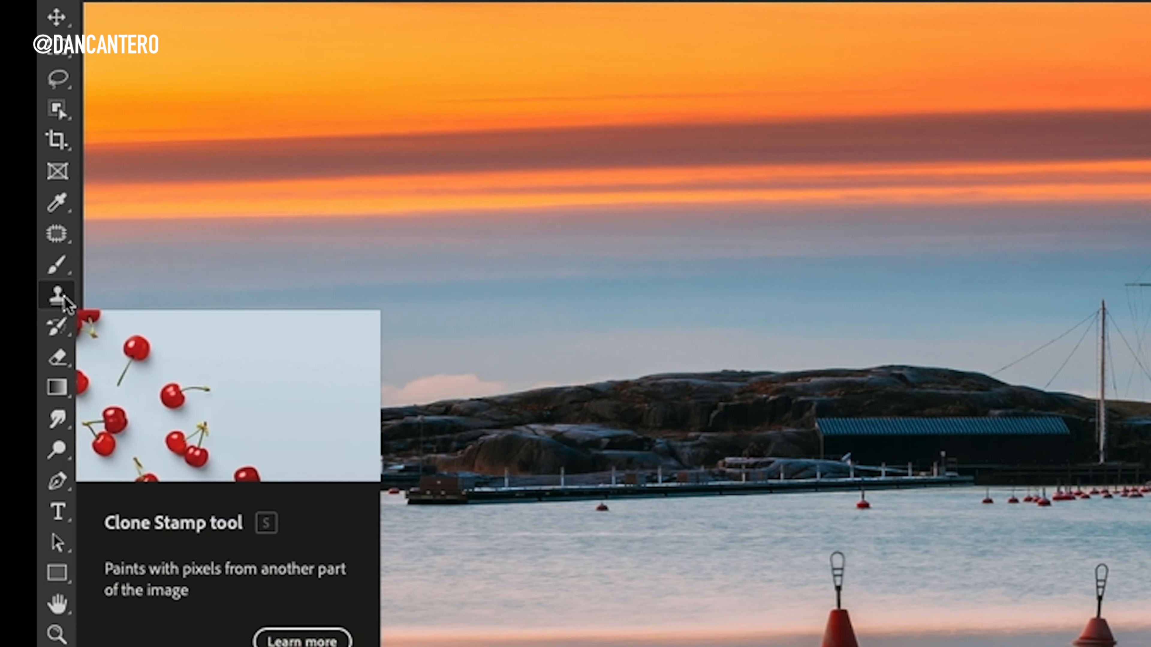
{"action": "right_click", "coordinate": [59, 297]}
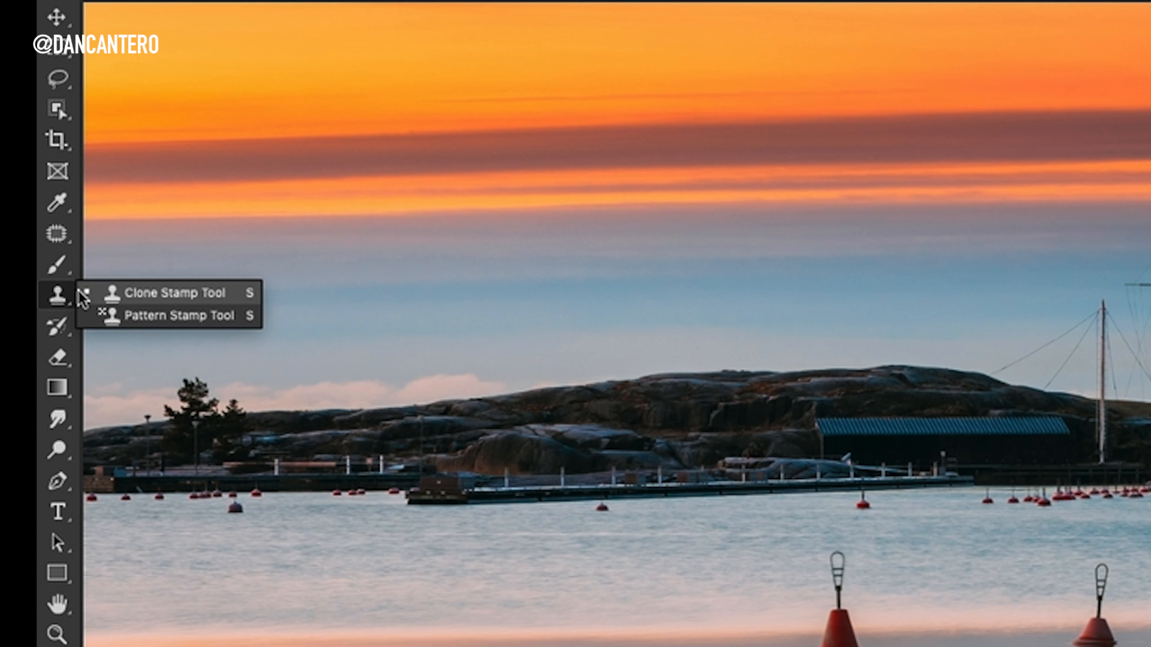
{"action": "left_click", "coordinate": [54, 301]}
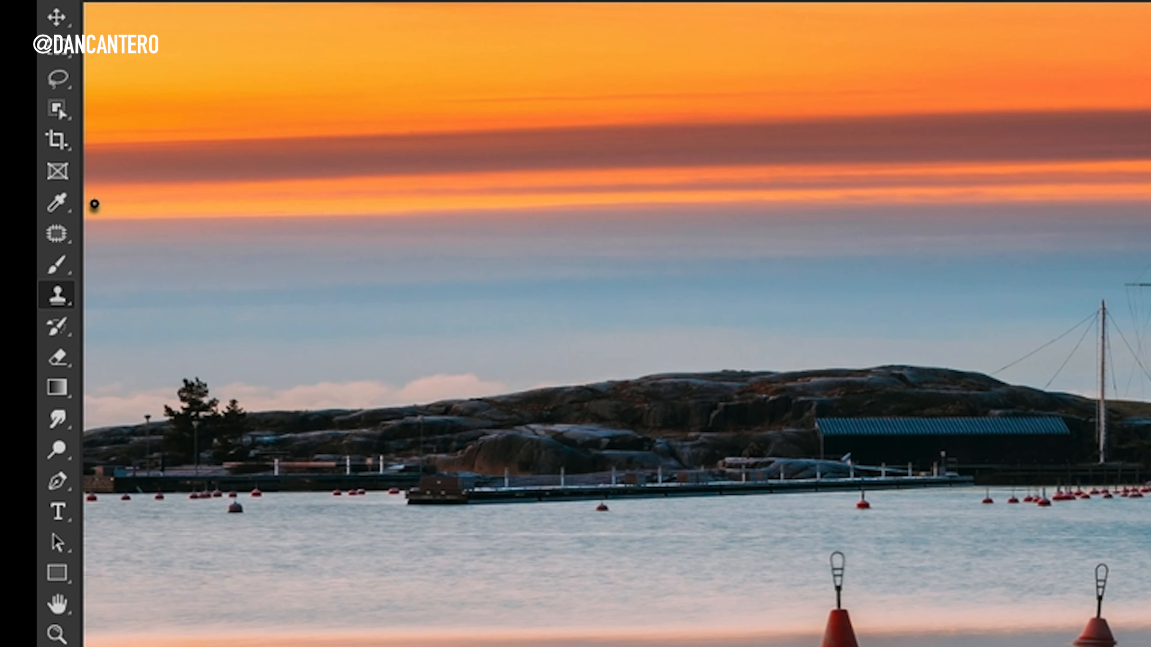
{"action": "left_click", "coordinate": [56, 211]}
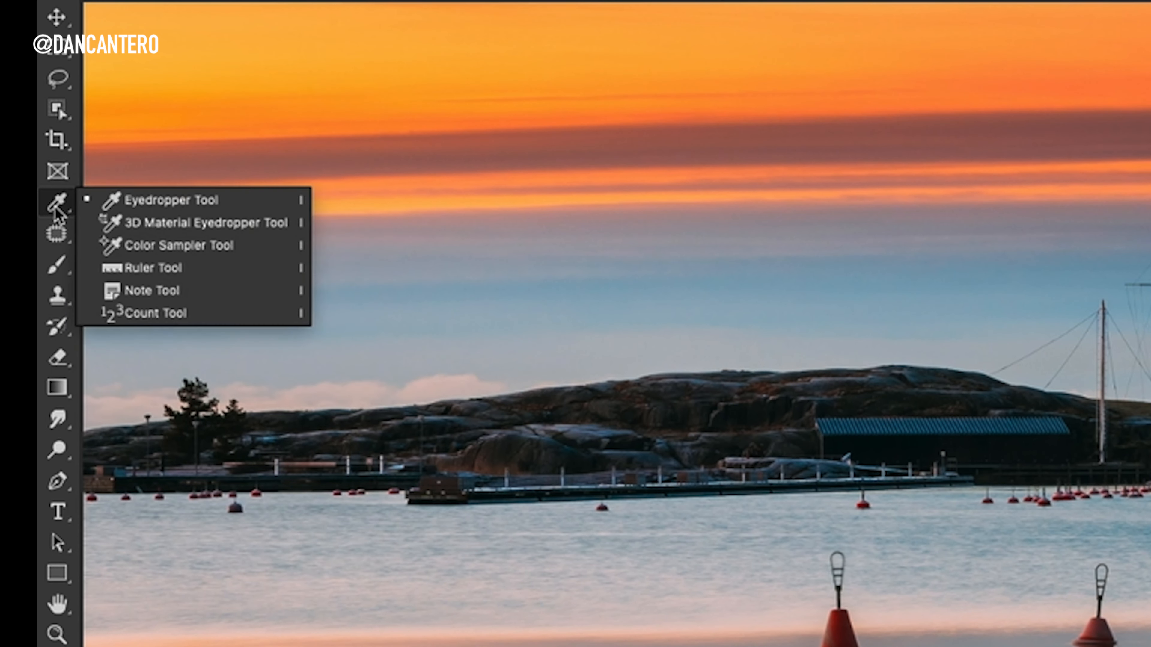
{"action": "left_click", "coordinate": [227, 147]}
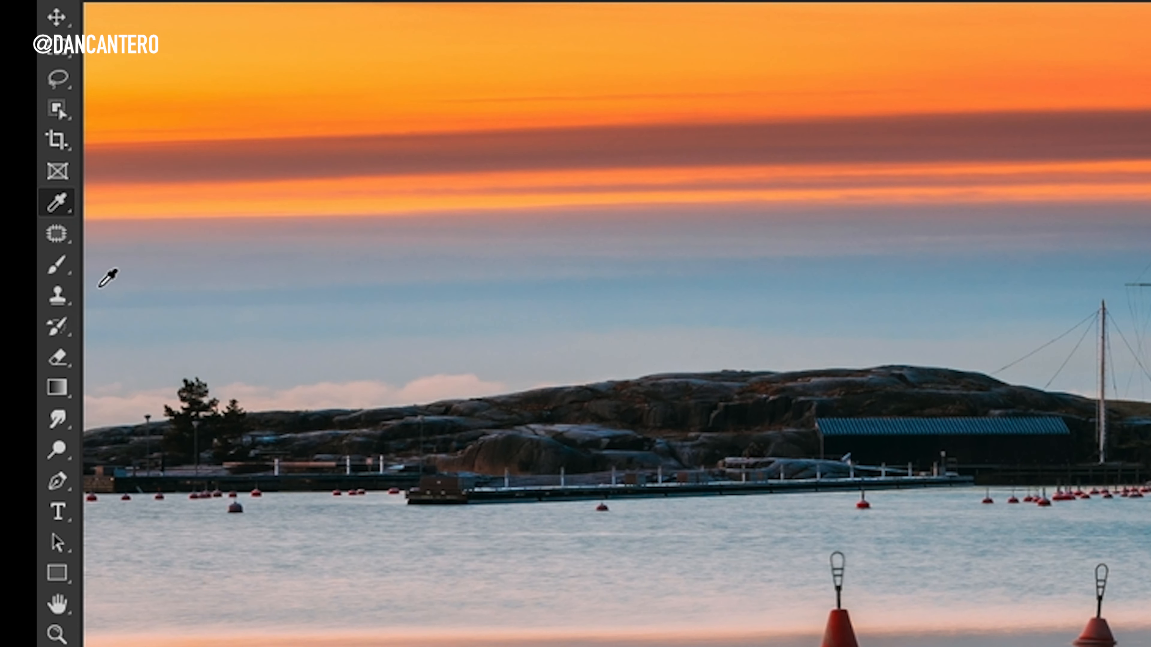
{"action": "left_click", "coordinate": [58, 310]}
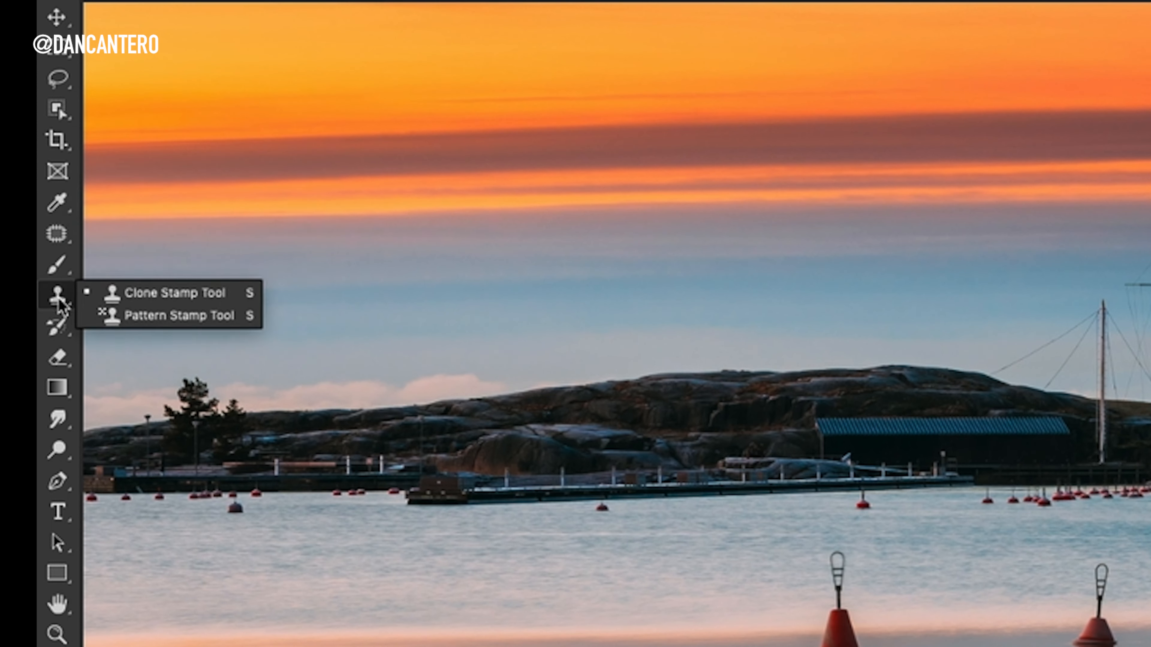
{"action": "left_click", "coordinate": [138, 297]}
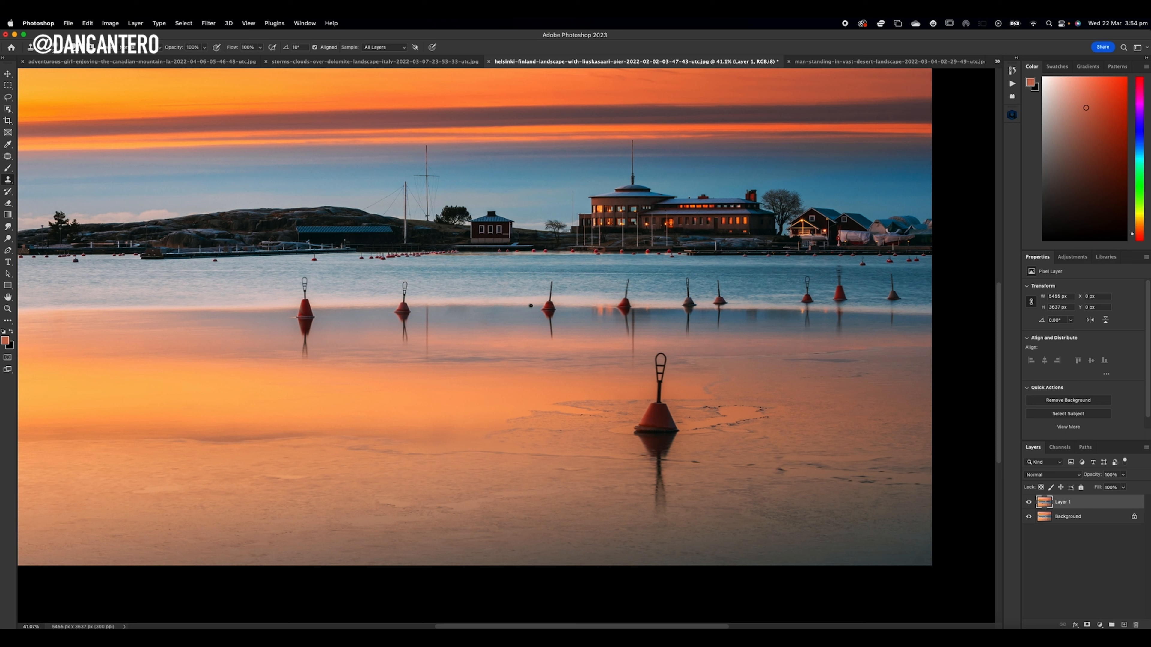
Step: Enlarge the Clone Stamp brush, sample the clean waterline, and paint out the small buoy right of the leftmost buoy with its reflection
{"action": "scroll", "coordinate": [530, 305], "scroll_direction": "up", "scroll_amount": 5}
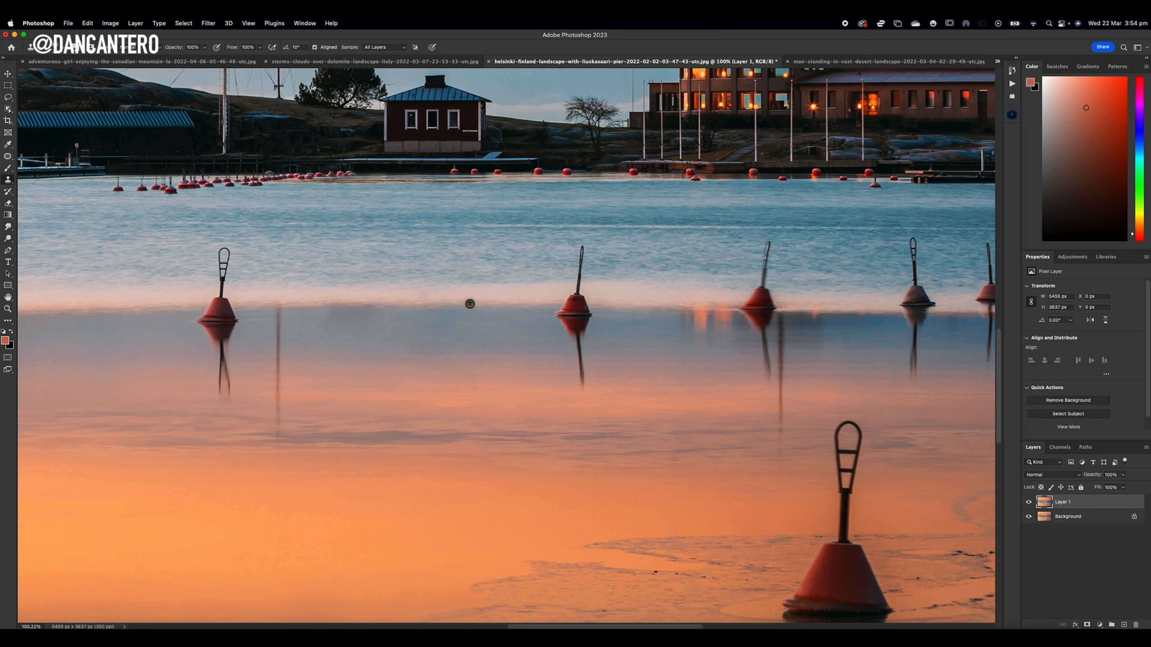
{"action": "key", "text": "bracketright"}
{"action": "key", "text": "bracketright"}
{"action": "key", "text": "bracketright"}
{"action": "key", "text": "bracketright"}
{"action": "key", "text": "bracketright"}
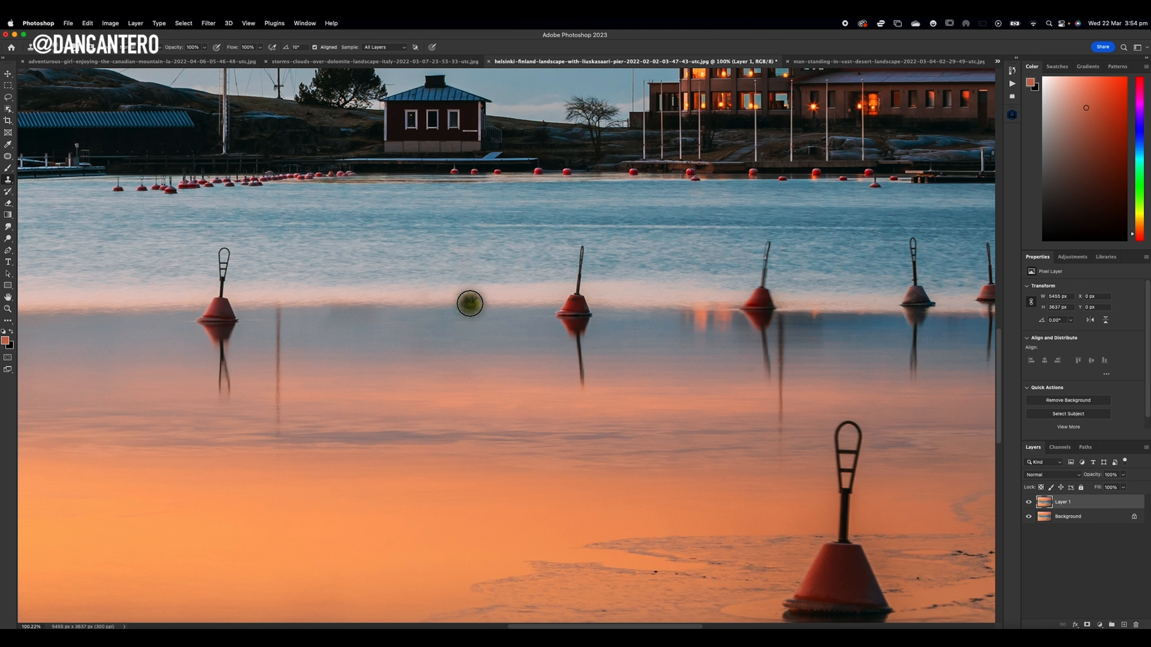
{"action": "key", "text": "bracketright"}
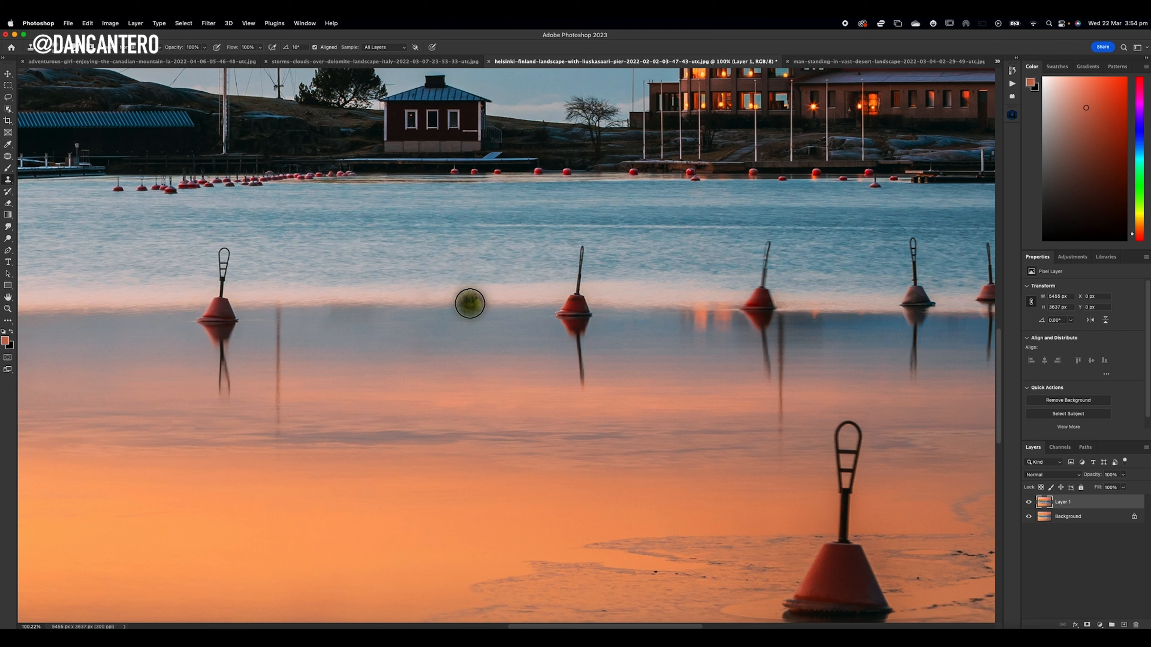
{"action": "key", "text": "alt"}
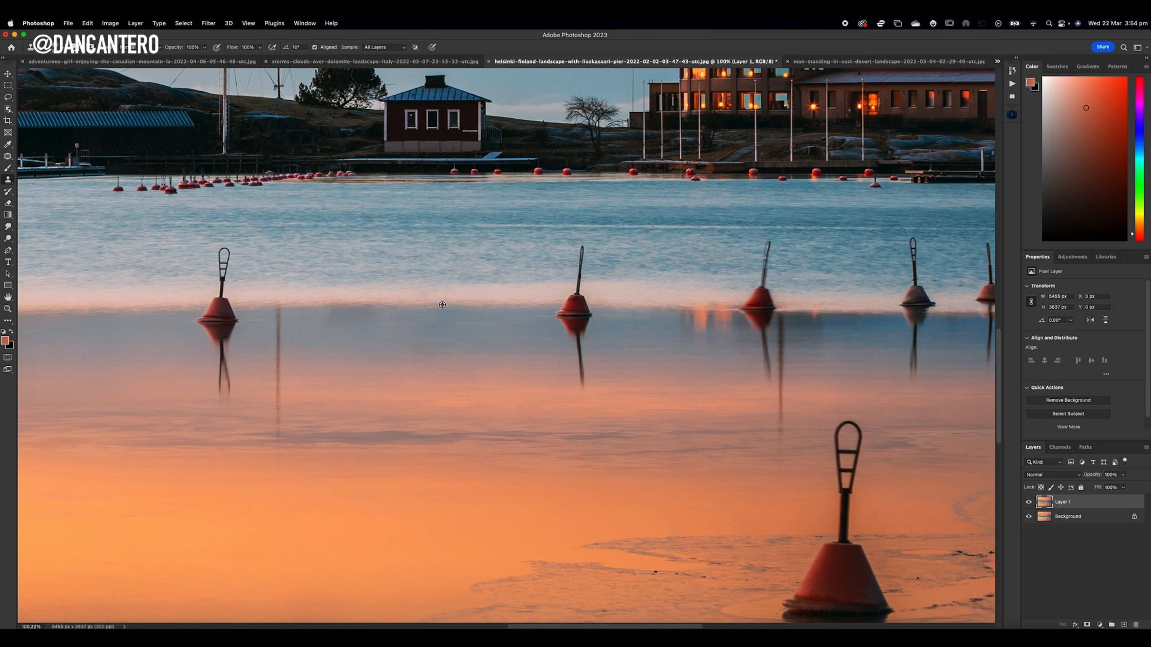
{"action": "left_click", "coordinate": [446, 304], "text": "alt"}
{"action": "left_click_drag", "start_coordinate": [530, 301], "coordinate": [573, 304]}
{"action": "mouse_move", "coordinate": [573, 303]}
{"action": "left_mouse_down"}
{"action": "mouse_move", "coordinate": [578, 257]}
{"action": "mouse_move", "coordinate": [563, 329]}
{"action": "mouse_move", "coordinate": [596, 322]}
{"action": "mouse_move", "coordinate": [576, 385]}
{"action": "mouse_move", "coordinate": [601, 370]}
{"action": "mouse_move", "coordinate": [568, 319]}
{"action": "mouse_move", "coordinate": [653, 365]}
{"action": "mouse_move", "coordinate": [506, 333]}
{"action": "left_mouse_up"}
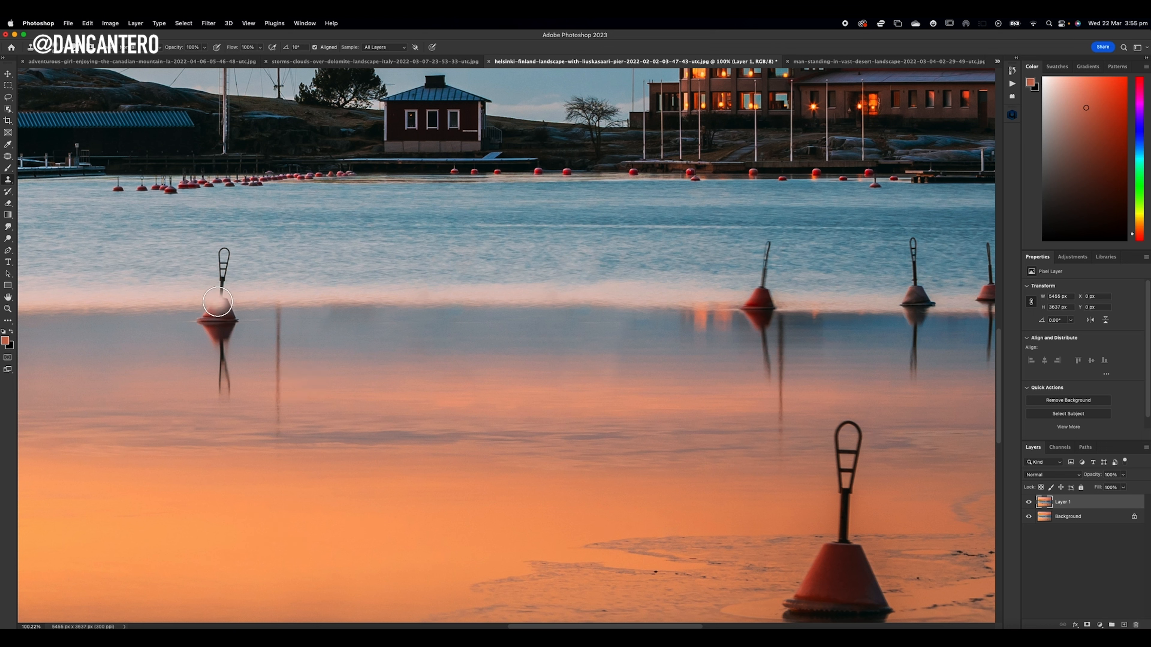
Step: Sample the leftmost buoy and clone it onto the empty water to its right, along with the row of distant red floats
{"action": "left_click", "coordinate": [222, 300], "text": "alt"}
{"action": "mouse_move", "coordinate": [493, 303]}
{"action": "left_mouse_down"}
{"action": "mouse_move", "coordinate": [497, 258]}
{"action": "mouse_move", "coordinate": [465, 312]}
{"action": "mouse_move", "coordinate": [516, 334]}
{"action": "mouse_move", "coordinate": [483, 325]}
{"action": "mouse_move", "coordinate": [464, 349]}
{"action": "mouse_move", "coordinate": [494, 379]}
{"action": "mouse_move", "coordinate": [490, 367]}
{"action": "mouse_move", "coordinate": [494, 398]}
{"action": "mouse_move", "coordinate": [495, 333]}
{"action": "left_mouse_up"}
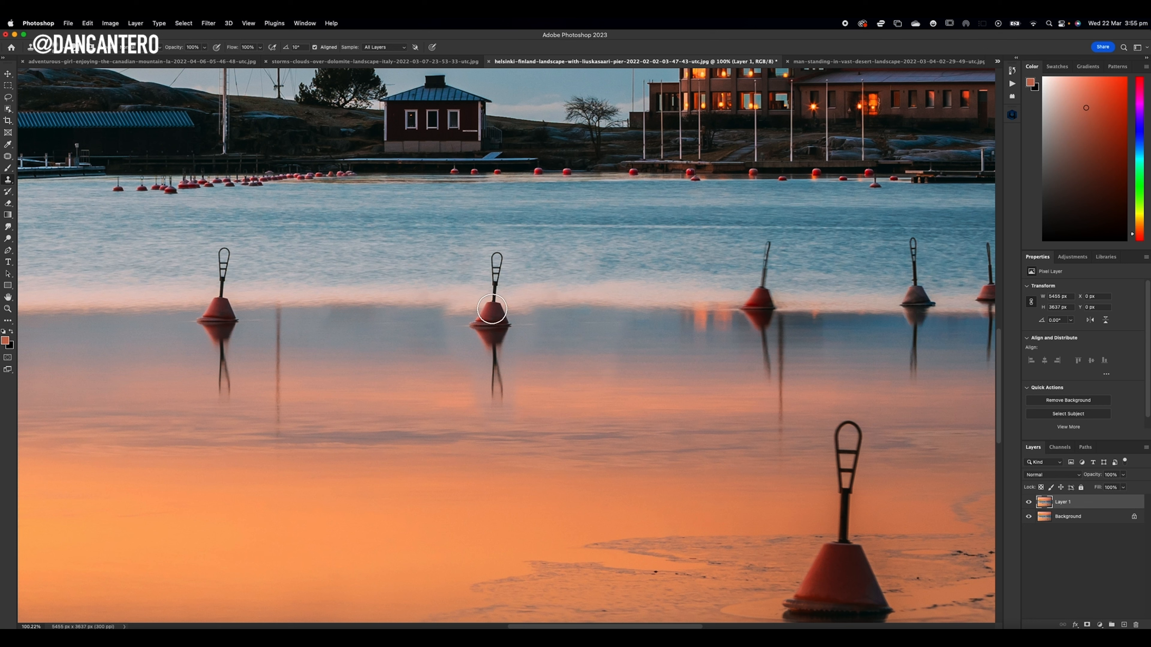
{"action": "mouse_move", "coordinate": [497, 275]}
{"action": "left_mouse_down"}
{"action": "mouse_move", "coordinate": [462, 273]}
{"action": "mouse_move", "coordinate": [415, 300]}
{"action": "mouse_move", "coordinate": [448, 302]}
{"action": "mouse_move", "coordinate": [435, 298]}
{"action": "left_mouse_up"}
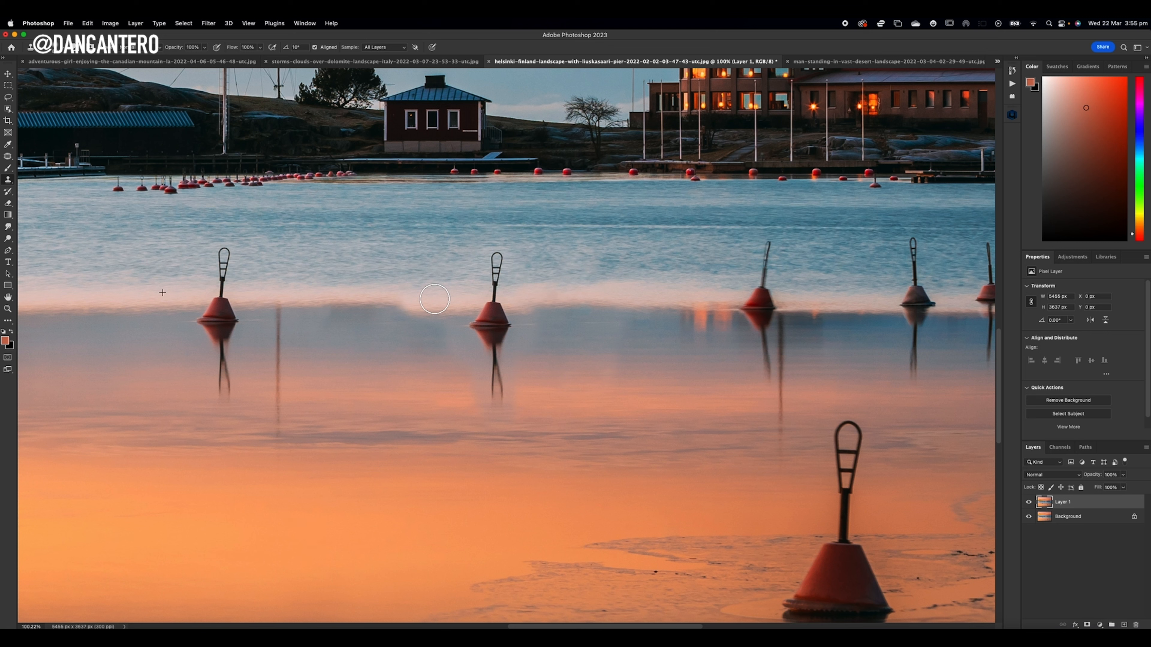
{"action": "mouse_move", "coordinate": [434, 299]}
{"action": "left_mouse_down"}
{"action": "mouse_move", "coordinate": [441, 196]}
{"action": "mouse_move", "coordinate": [475, 187]}
{"action": "mouse_move", "coordinate": [431, 186]}
{"action": "mouse_move", "coordinate": [550, 189]}
{"action": "mouse_move", "coordinate": [325, 197]}
{"action": "mouse_move", "coordinate": [546, 187]}
{"action": "mouse_move", "coordinate": [396, 215]}
{"action": "mouse_move", "coordinate": [380, 243]}
{"action": "left_mouse_up"}
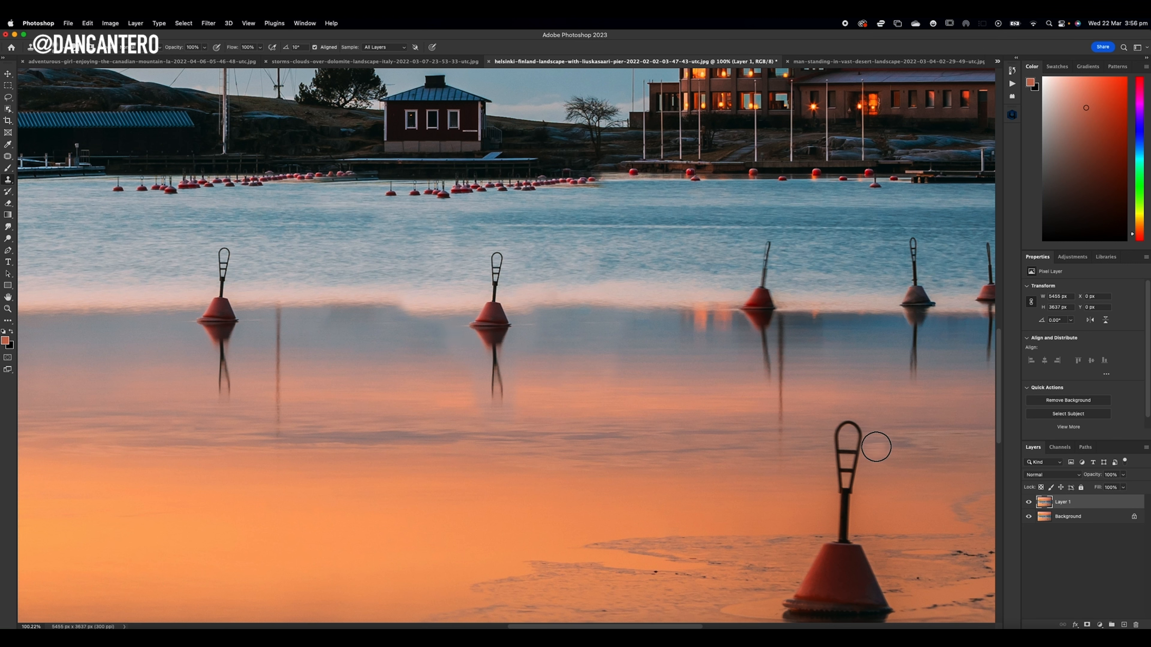
Step: Resample the clean waterline and repair the break in it between the leftmost buoy and its clone, undoing the stray strokes
{"action": "left_click", "coordinate": [313, 303], "text": "alt"}
{"action": "mouse_move", "coordinate": [409, 303]}
{"action": "left_mouse_down"}
{"action": "mouse_move", "coordinate": [453, 303]}
{"action": "mouse_move", "coordinate": [395, 304]}
{"action": "mouse_move", "coordinate": [475, 306]}
{"action": "mouse_move", "coordinate": [422, 306]}
{"action": "mouse_move", "coordinate": [450, 307]}
{"action": "mouse_move", "coordinate": [439, 306]}
{"action": "mouse_move", "coordinate": [450, 327]}
{"action": "mouse_move", "coordinate": [498, 304]}
{"action": "left_mouse_up"}
{"action": "key", "text": "super+z"}
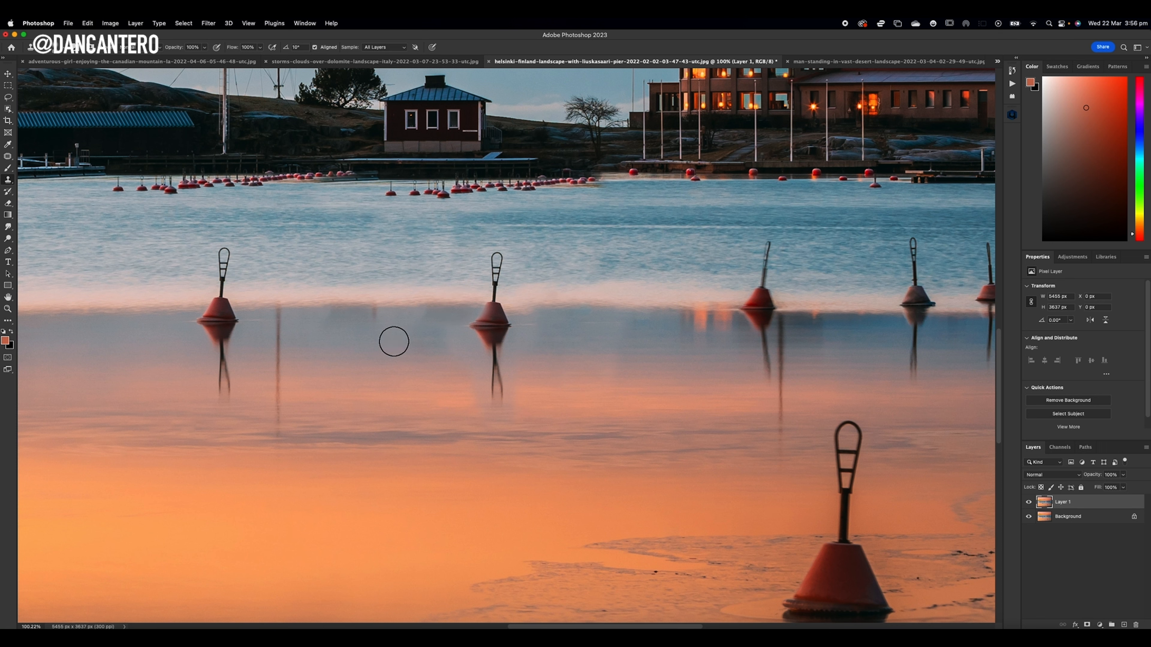
{"action": "mouse_move", "coordinate": [373, 310]}
{"action": "left_mouse_down"}
{"action": "mouse_move", "coordinate": [315, 321]}
{"action": "mouse_move", "coordinate": [327, 308]}
{"action": "left_mouse_up"}
{"action": "key", "text": "super+z"}
{"action": "left_click_drag", "start_coordinate": [376, 306], "coordinate": [369, 320]}
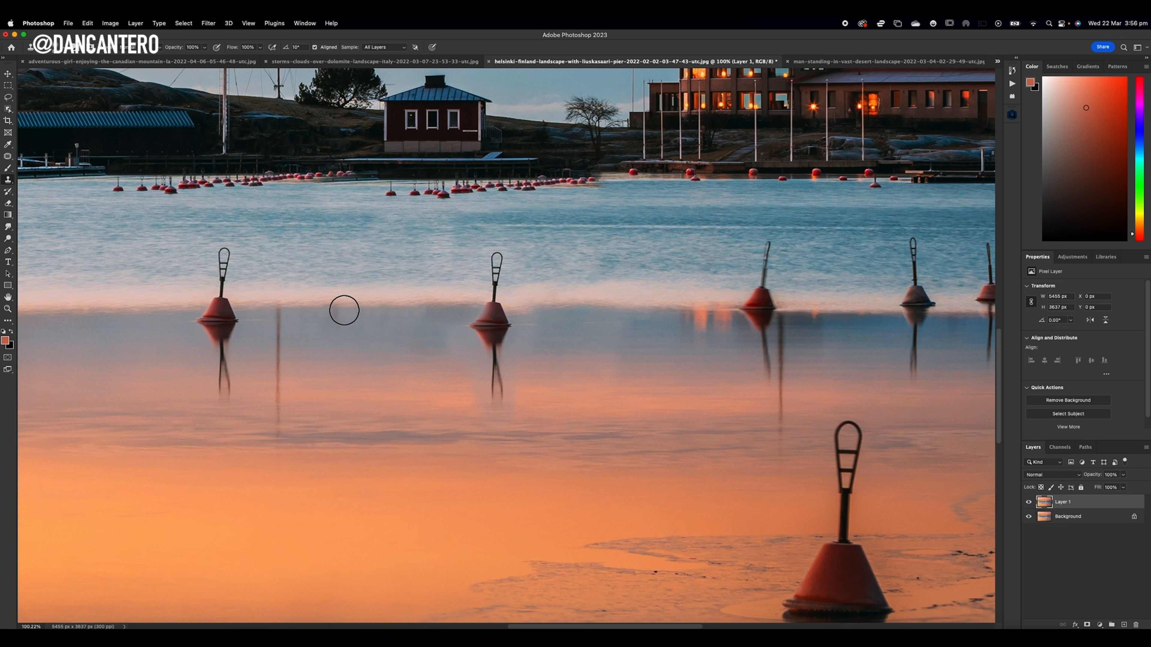
{"action": "left_click", "coordinate": [490, 317]}
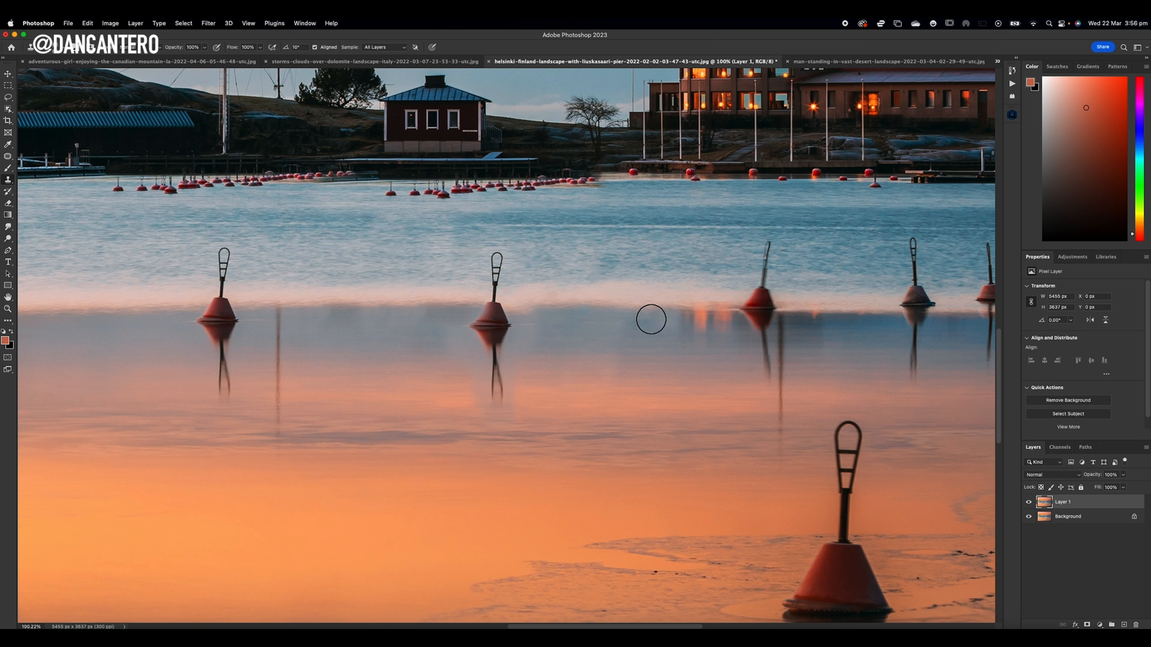
{"action": "left_click", "coordinate": [555, 333]}
{"action": "key", "text": "super+z"}
Step: Clone sampled water over the duplicated buoy and its reflection, and over the extra buoy copy painted beside it
{"action": "left_click", "coordinate": [147, 312], "text": "alt"}
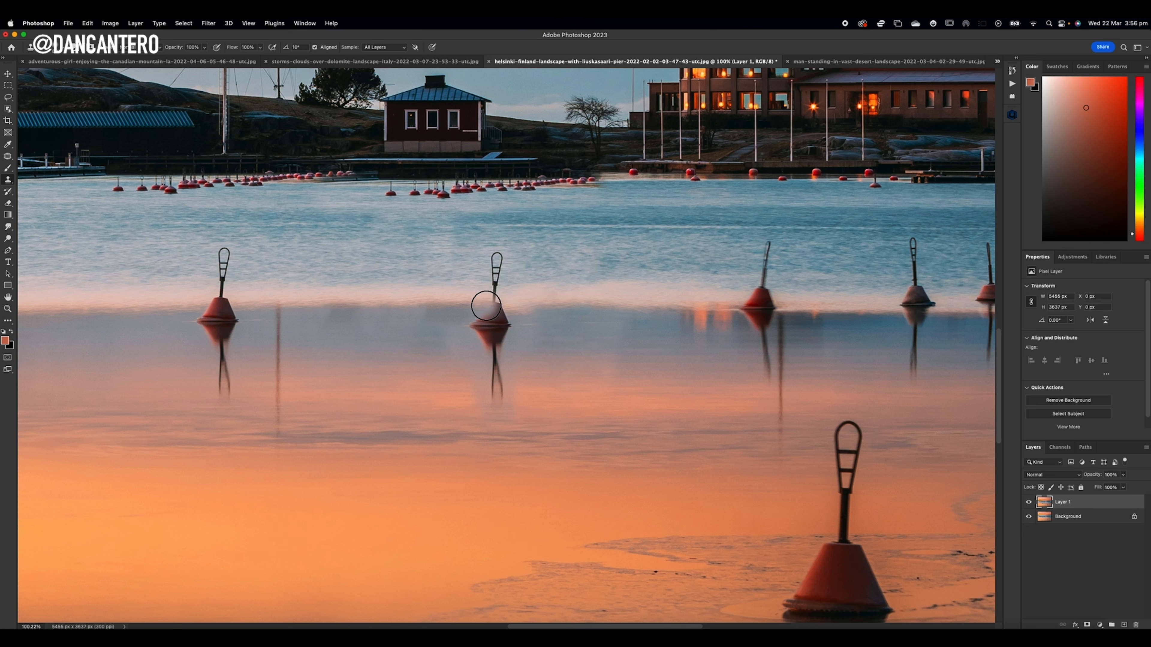
{"action": "mouse_move", "coordinate": [469, 306]}
{"action": "left_mouse_down"}
{"action": "mouse_move", "coordinate": [495, 306]}
{"action": "mouse_move", "coordinate": [492, 264]}
{"action": "mouse_move", "coordinate": [485, 302]}
{"action": "mouse_move", "coordinate": [484, 285]}
{"action": "mouse_move", "coordinate": [502, 254]}
{"action": "mouse_move", "coordinate": [461, 312]}
{"action": "mouse_move", "coordinate": [553, 314]}
{"action": "mouse_move", "coordinate": [539, 293]}
{"action": "mouse_move", "coordinate": [559, 246]}
{"action": "mouse_move", "coordinate": [527, 330]}
{"action": "mouse_move", "coordinate": [559, 311]}
{"action": "mouse_move", "coordinate": [536, 351]}
{"action": "mouse_move", "coordinate": [549, 361]}
{"action": "mouse_move", "coordinate": [466, 320]}
{"action": "mouse_move", "coordinate": [484, 340]}
{"action": "mouse_move", "coordinate": [489, 400]}
{"action": "mouse_move", "coordinate": [495, 360]}
{"action": "mouse_move", "coordinate": [448, 346]}
{"action": "left_mouse_up"}
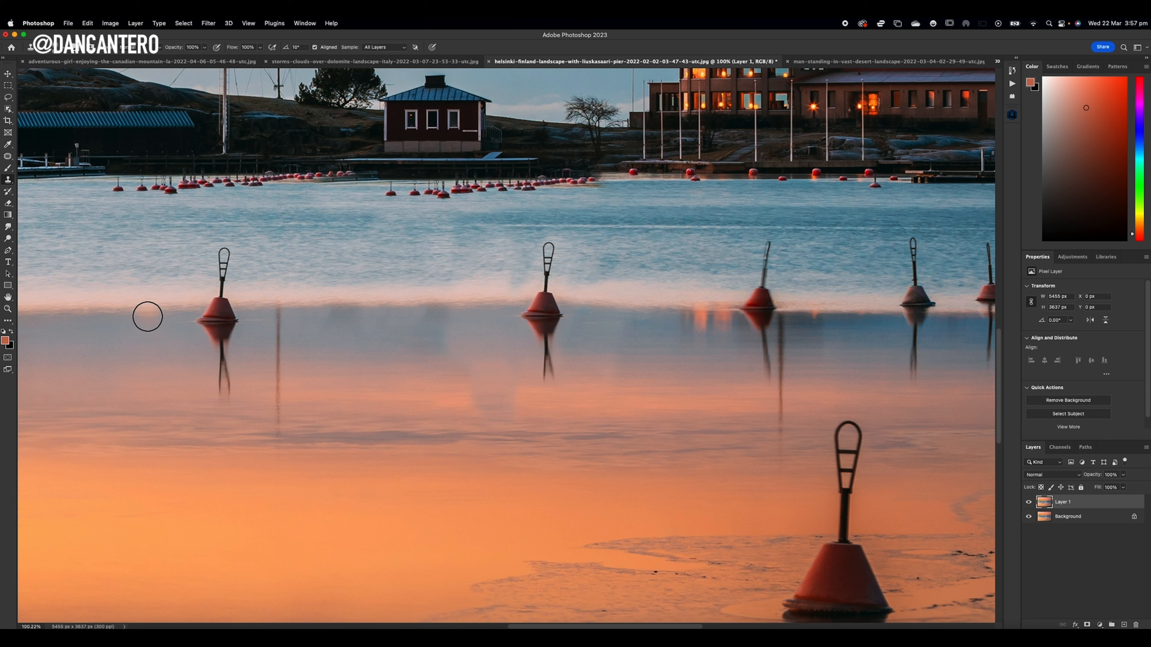
{"action": "left_click", "coordinate": [199, 310], "text": "alt"}
{"action": "left_click", "coordinate": [545, 304]}
{"action": "mouse_move", "coordinate": [545, 303]}
{"action": "left_mouse_down"}
{"action": "mouse_move", "coordinate": [542, 347]}
{"action": "mouse_move", "coordinate": [512, 359]}
{"action": "left_mouse_up"}
{"action": "left_click", "coordinate": [148, 311], "text": "alt"}
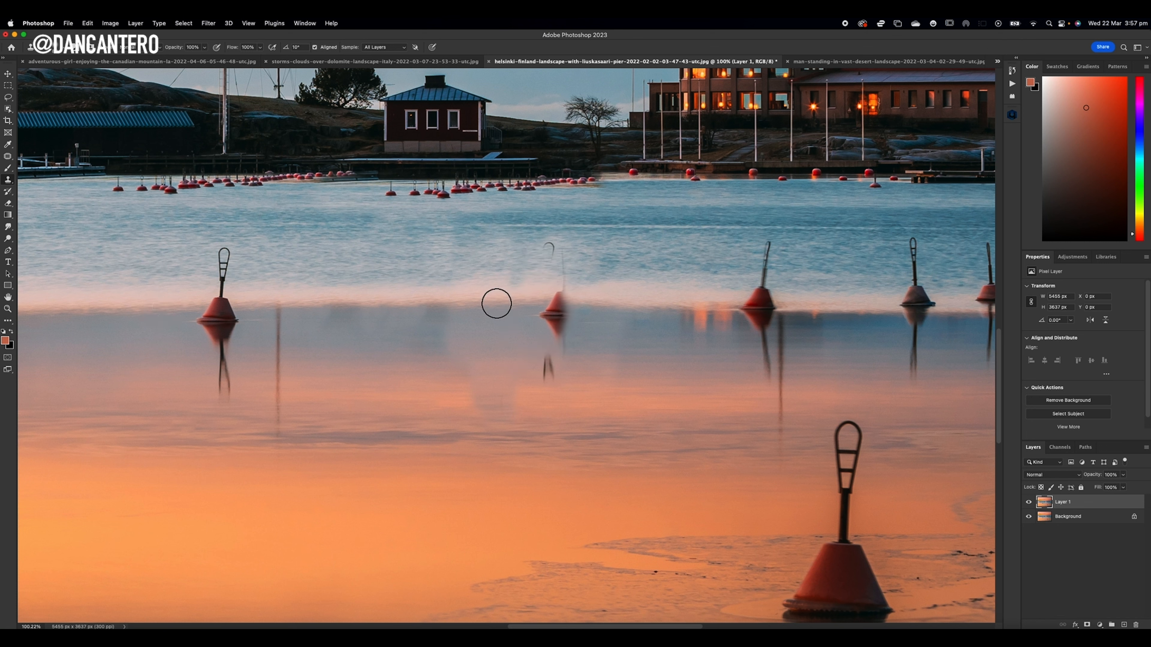
{"action": "mouse_move", "coordinate": [543, 309]}
{"action": "left_mouse_down"}
{"action": "mouse_move", "coordinate": [575, 263]}
{"action": "mouse_move", "coordinate": [544, 252]}
{"action": "mouse_move", "coordinate": [563, 355]}
{"action": "mouse_move", "coordinate": [547, 365]}
{"action": "left_mouse_up"}
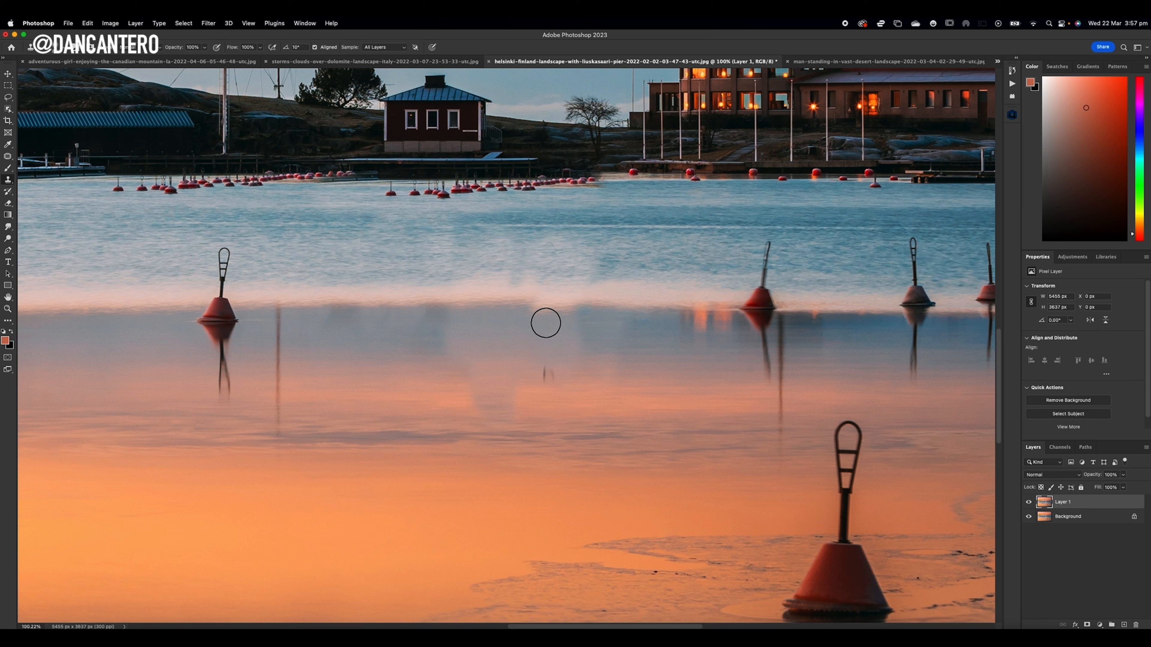
Step: Switch to the storms-clouds-over-dolomite-landscape image and stamp over the lone tree on the green hillside
{"action": "left_click", "coordinate": [419, 62]}
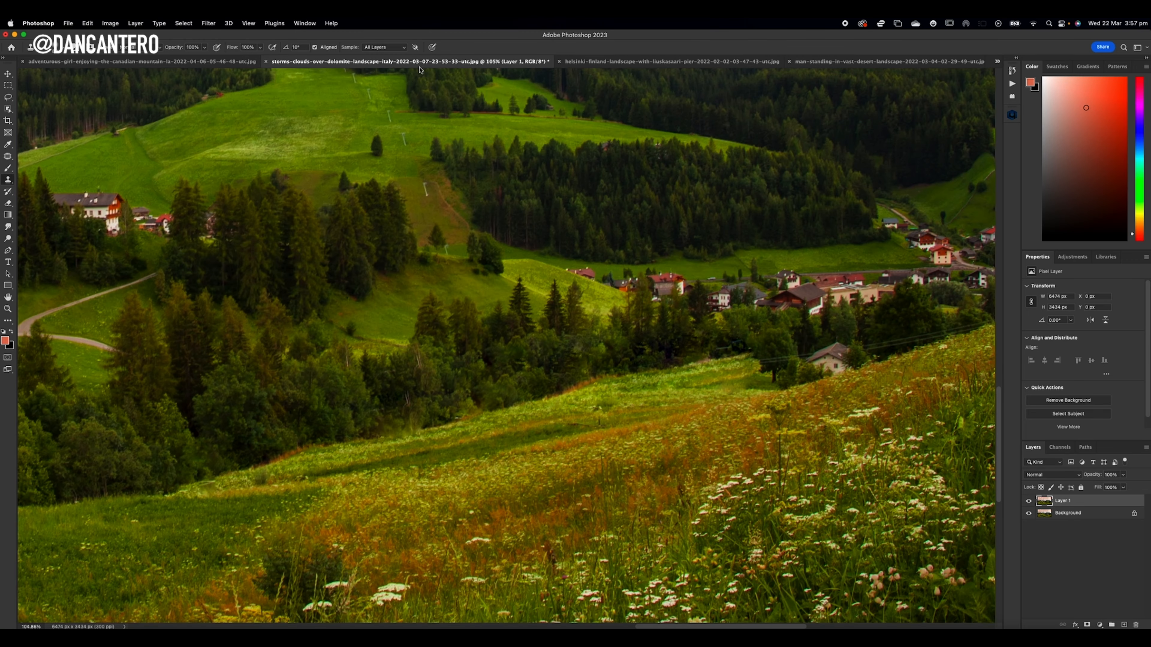
{"action": "scroll", "coordinate": [577, 324], "scroll_direction": "down", "scroll_amount": 6}
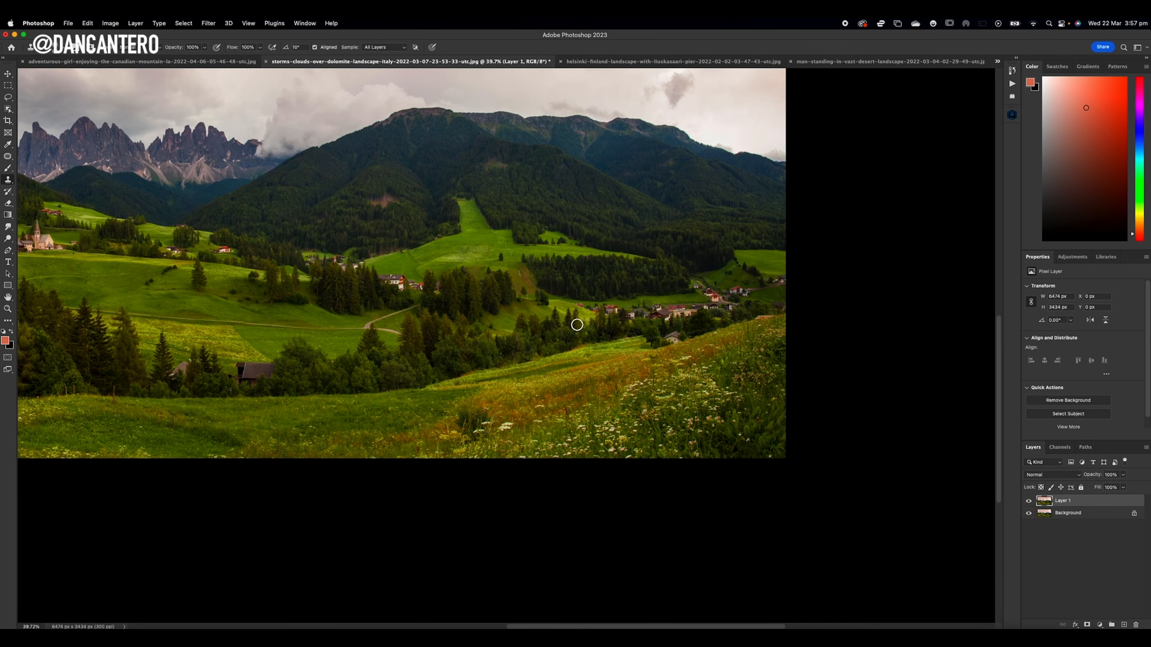
{"action": "scroll", "coordinate": [577, 325], "scroll_direction": "up", "scroll_amount": 3}
{"action": "scroll", "coordinate": [577, 325], "scroll_direction": "up", "scroll_amount": 3}
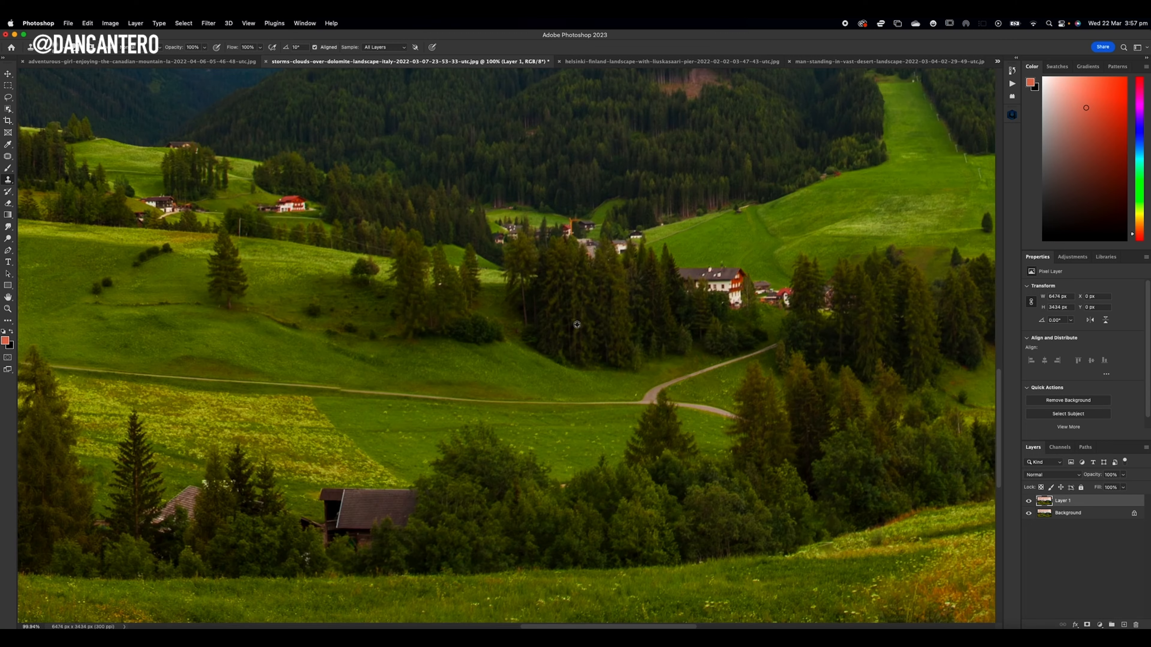
{"action": "scroll", "coordinate": [809, 283], "scroll_direction": "right", "scroll_amount": 4}
{"action": "scroll", "coordinate": [807, 283], "scroll_direction": "up", "scroll_amount": 2}
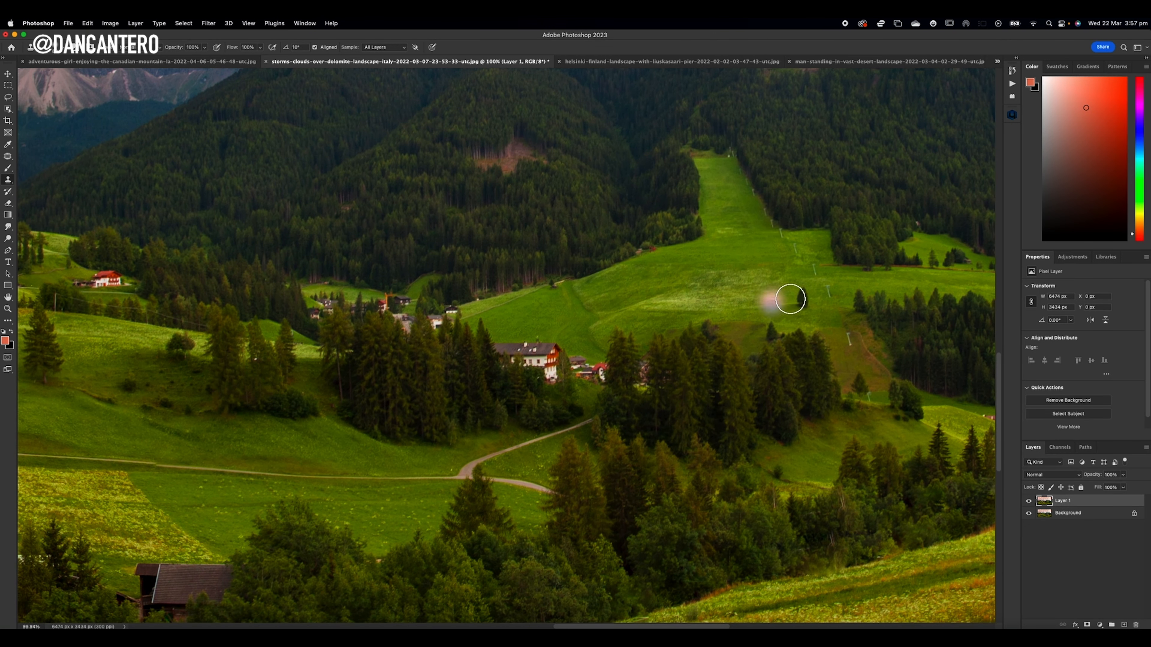
{"action": "left_click", "coordinate": [802, 299]}
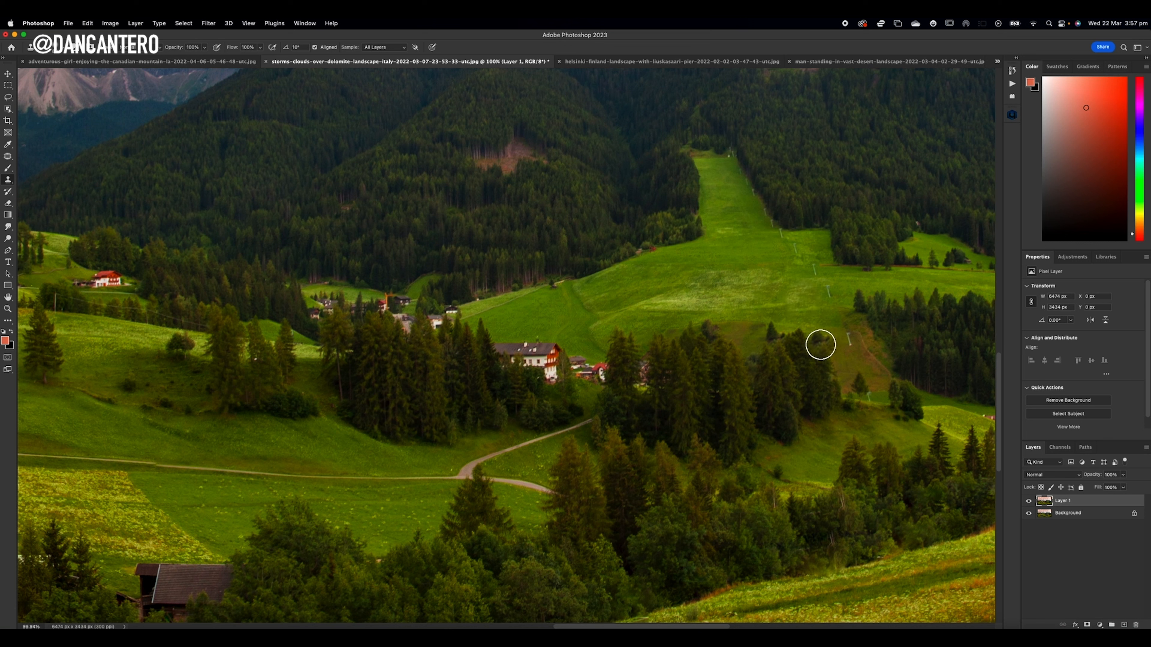
Step: Sample the dark forest edge and clone trees across the lower part of the green slope toward the existing tree group
{"action": "left_click", "coordinate": [955, 312], "text": "alt"}
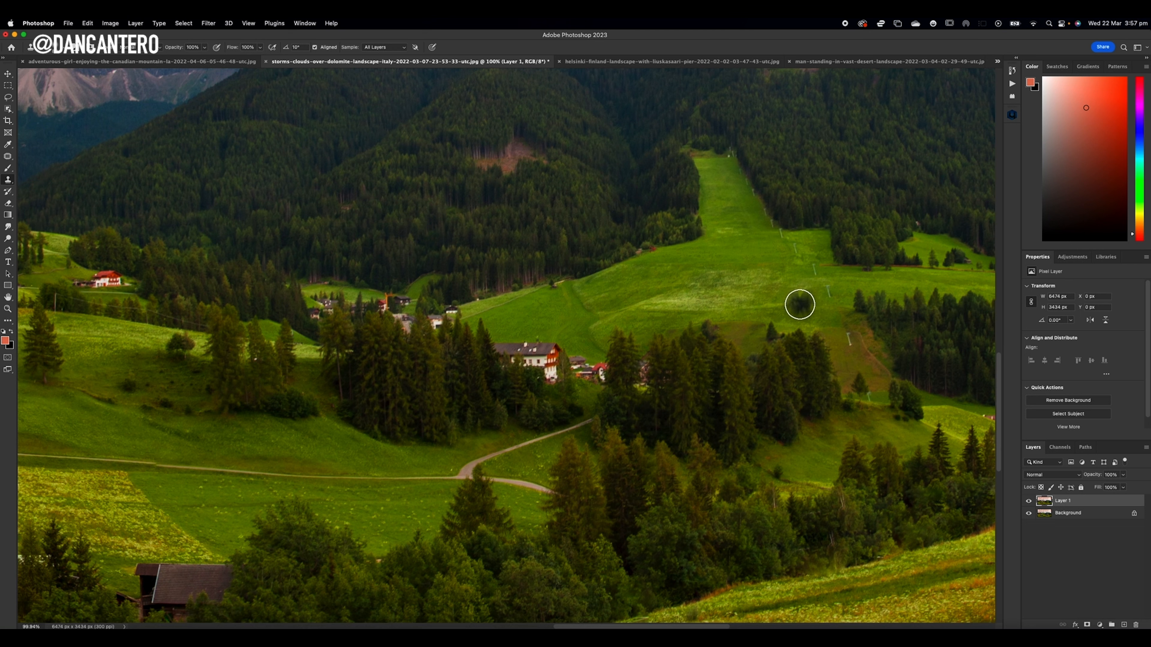
{"action": "mouse_move", "coordinate": [868, 306]}
{"action": "left_mouse_down"}
{"action": "mouse_move", "coordinate": [817, 308]}
{"action": "mouse_move", "coordinate": [830, 321]}
{"action": "mouse_move", "coordinate": [798, 312]}
{"action": "mouse_move", "coordinate": [745, 351]}
{"action": "mouse_move", "coordinate": [727, 337]}
{"action": "mouse_move", "coordinate": [755, 350]}
{"action": "left_mouse_up"}
{"action": "left_click", "coordinate": [879, 318], "text": "alt"}
{"action": "left_click", "coordinate": [934, 330], "text": "alt"}
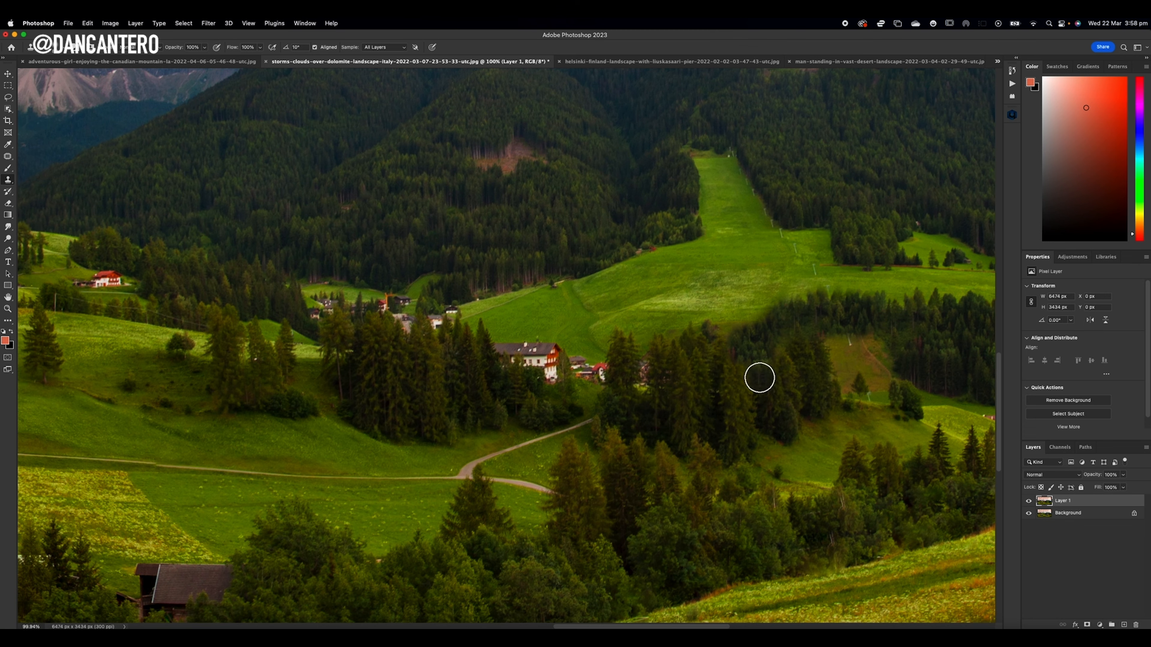
Step: Clone more forest over the bare brownish patch beside the tree group, resample the trees, and fit the image to the window
{"action": "scroll", "coordinate": [759, 378], "scroll_direction": "down", "scroll_amount": 3}
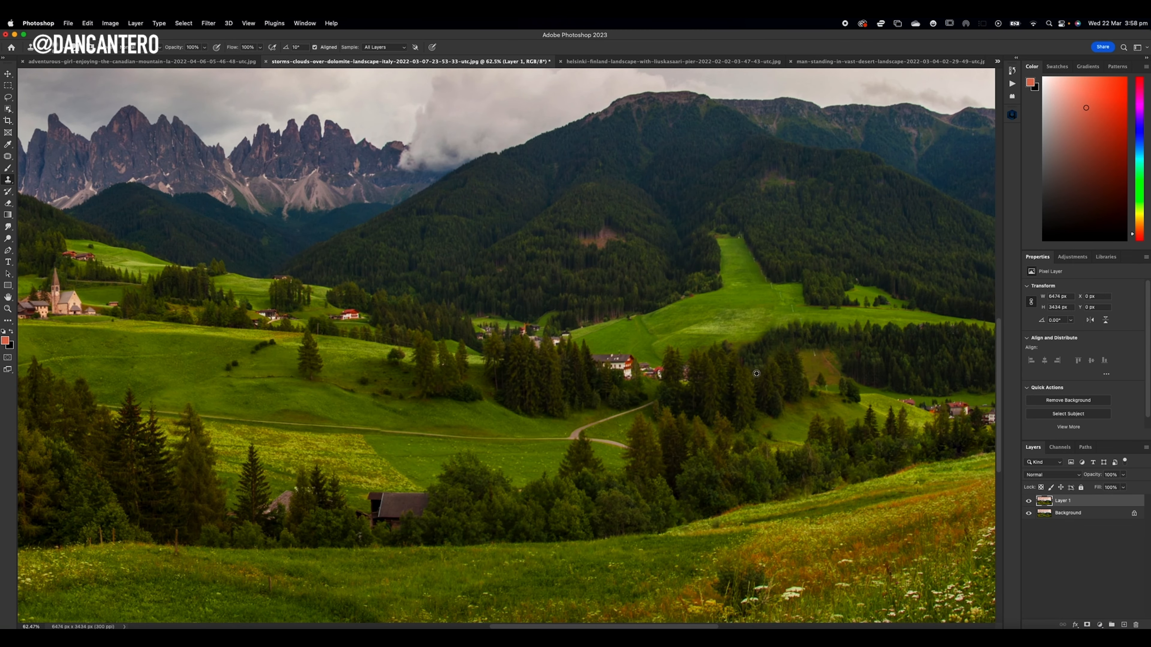
{"action": "scroll", "coordinate": [756, 374], "scroll_direction": "down", "scroll_amount": 4}
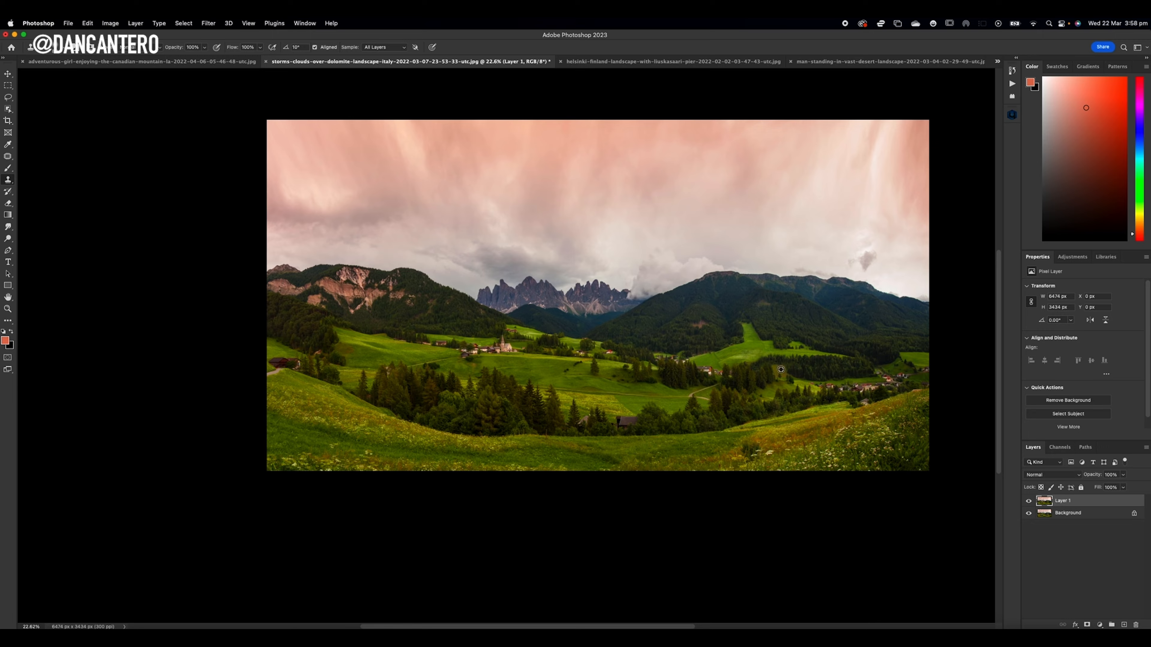
{"action": "scroll", "coordinate": [780, 369], "scroll_direction": "up", "scroll_amount": 4}
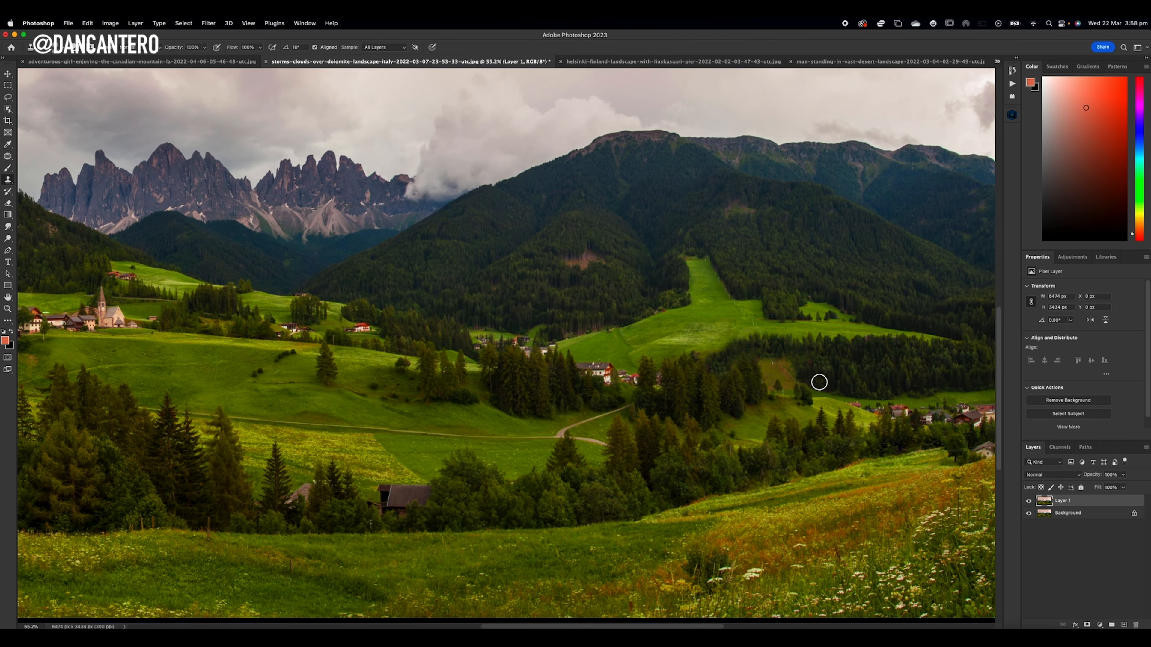
{"action": "scroll", "coordinate": [819, 383], "scroll_direction": "up", "scroll_amount": 4}
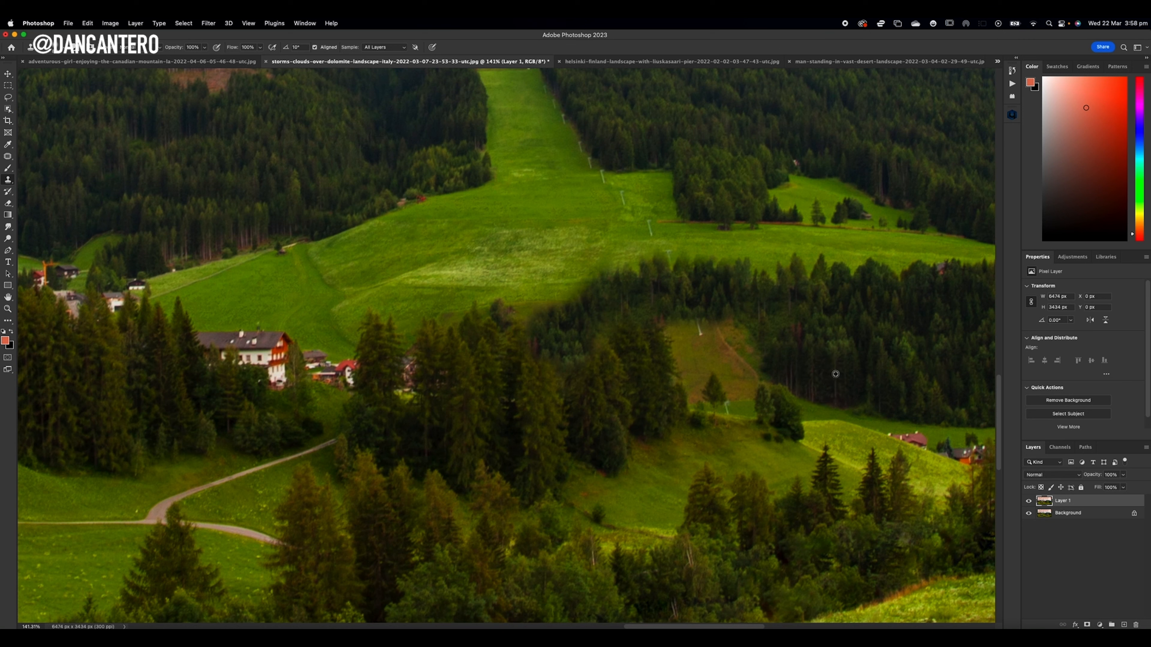
{"action": "mouse_move", "coordinate": [794, 372]}
{"action": "left_mouse_down"}
{"action": "mouse_move", "coordinate": [716, 379]}
{"action": "mouse_move", "coordinate": [757, 347]}
{"action": "mouse_move", "coordinate": [721, 325]}
{"action": "mouse_move", "coordinate": [682, 337]}
{"action": "mouse_move", "coordinate": [711, 356]}
{"action": "mouse_move", "coordinate": [694, 356]}
{"action": "mouse_move", "coordinate": [695, 378]}
{"action": "mouse_move", "coordinate": [646, 338]}
{"action": "left_mouse_up"}
{"action": "left_click", "coordinate": [826, 376], "text": "alt"}
{"action": "key", "text": "super+0"}
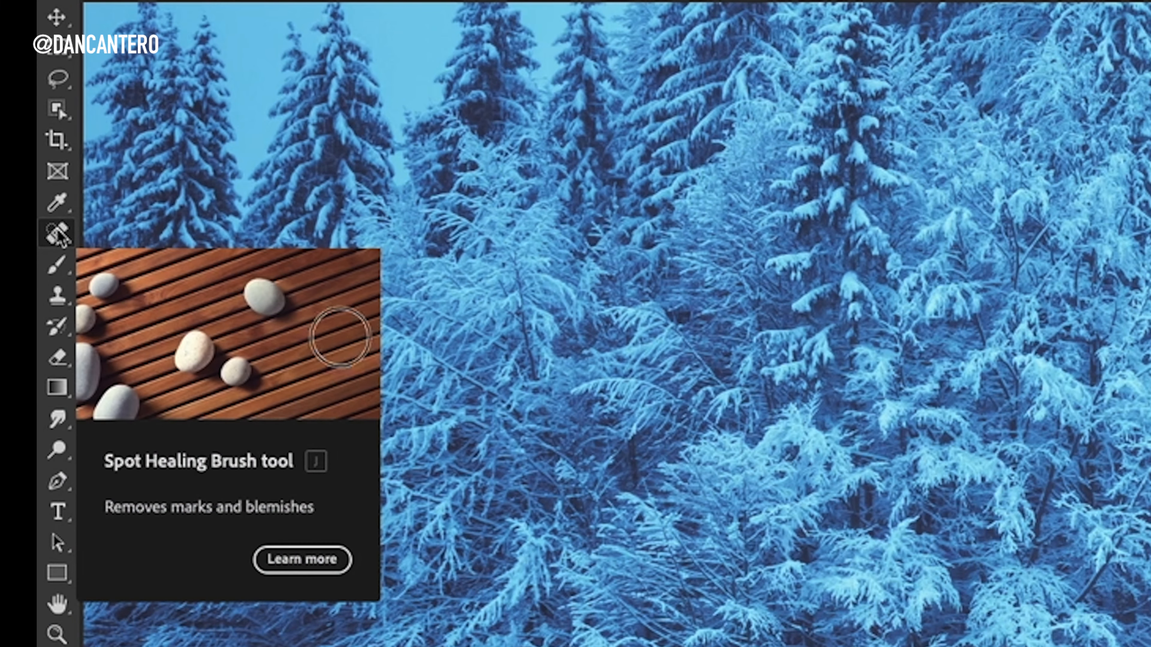
Step: Activate the Content-Aware Move tool and duplicate the snowy house photo's Background layer
{"action": "right_click", "coordinate": [58, 234]}
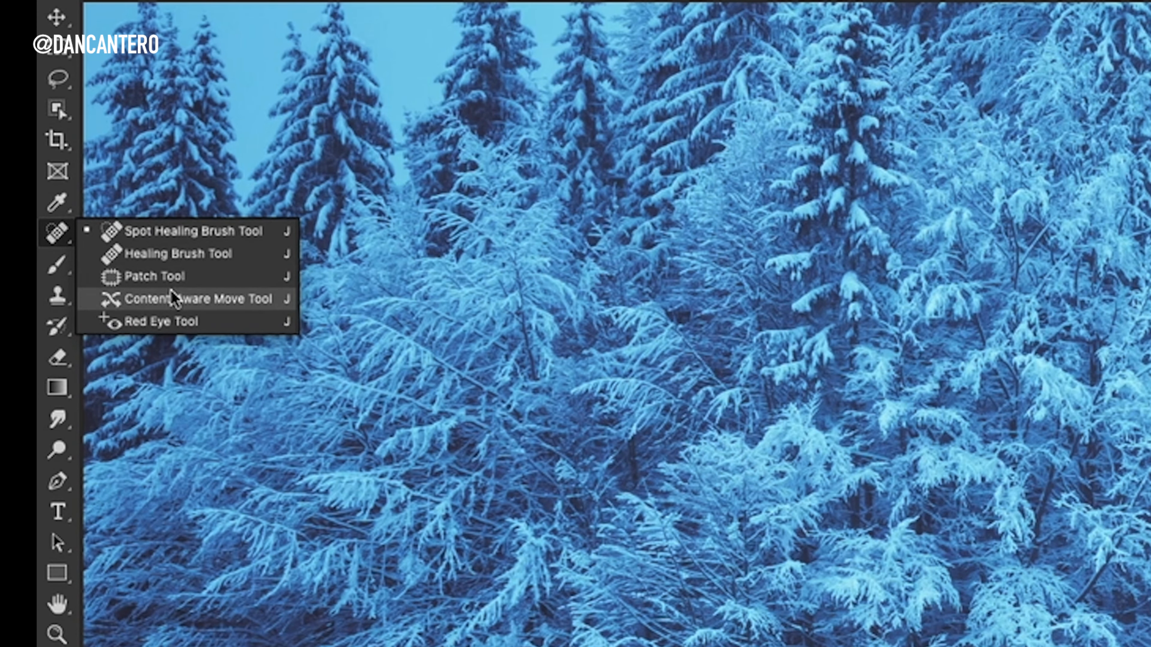
{"action": "left_click", "coordinate": [175, 302]}
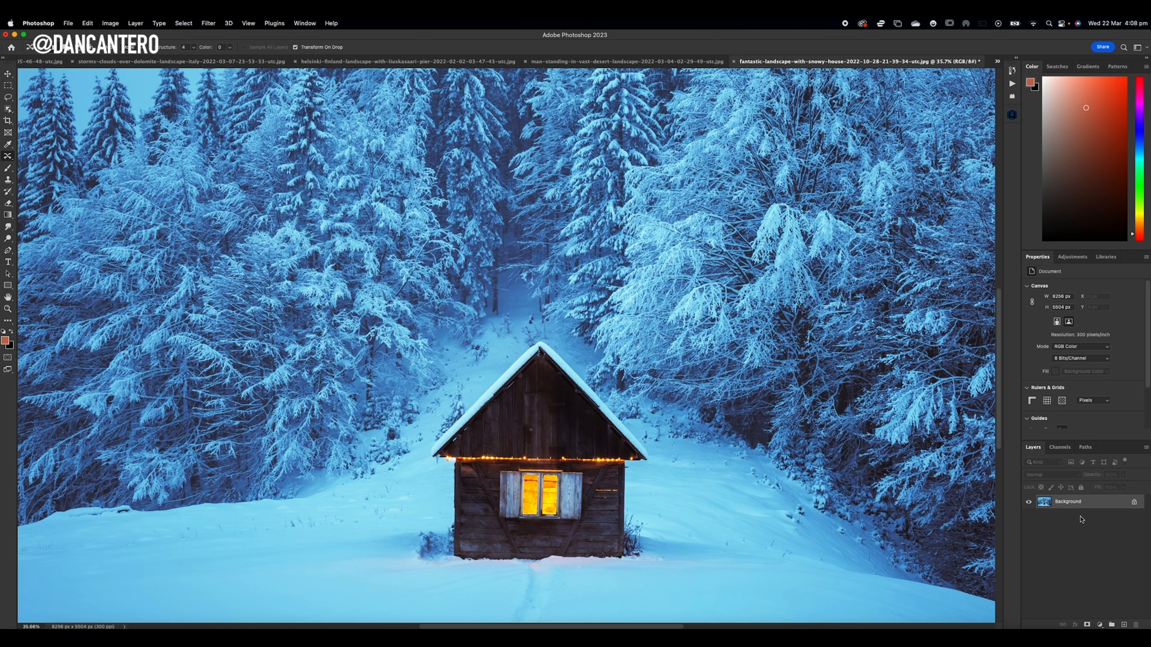
{"action": "key", "text": "super+j"}
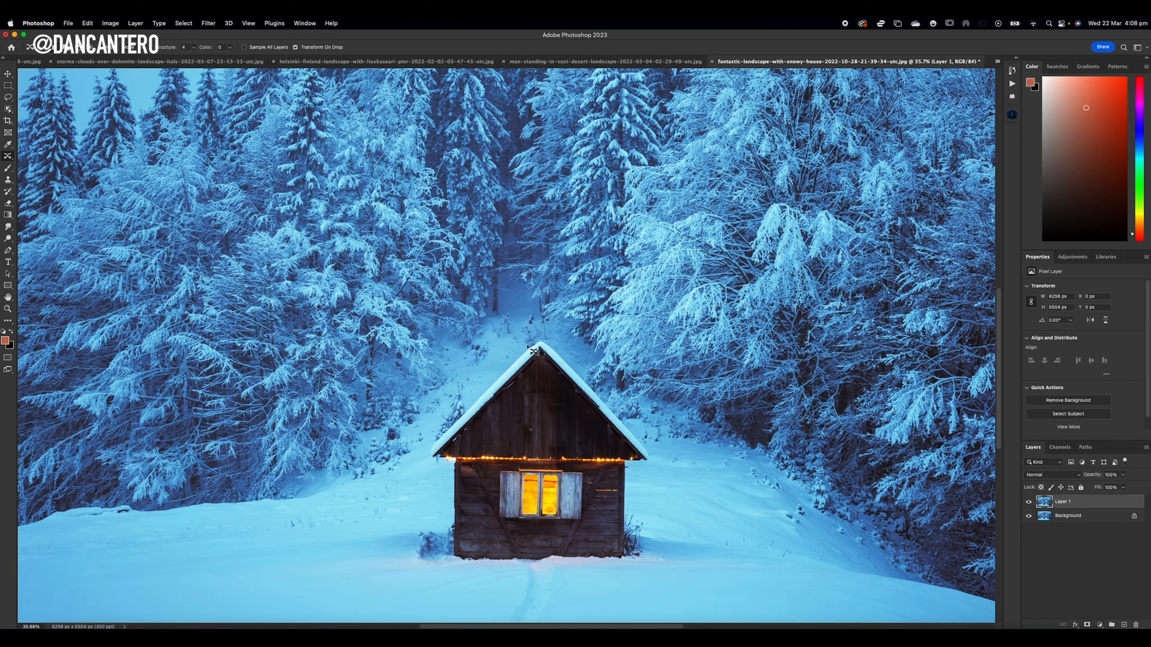
Step: Outline the wooden cabin loosely, including its roof, the bushes and the snow around its base
{"action": "mouse_move", "coordinate": [522, 348]}
{"action": "left_mouse_down"}
{"action": "mouse_move", "coordinate": [443, 419]}
{"action": "mouse_move", "coordinate": [456, 397]}
{"action": "left_mouse_up"}
{"action": "scroll", "coordinate": [454, 413], "scroll_direction": "down", "scroll_amount": 1}
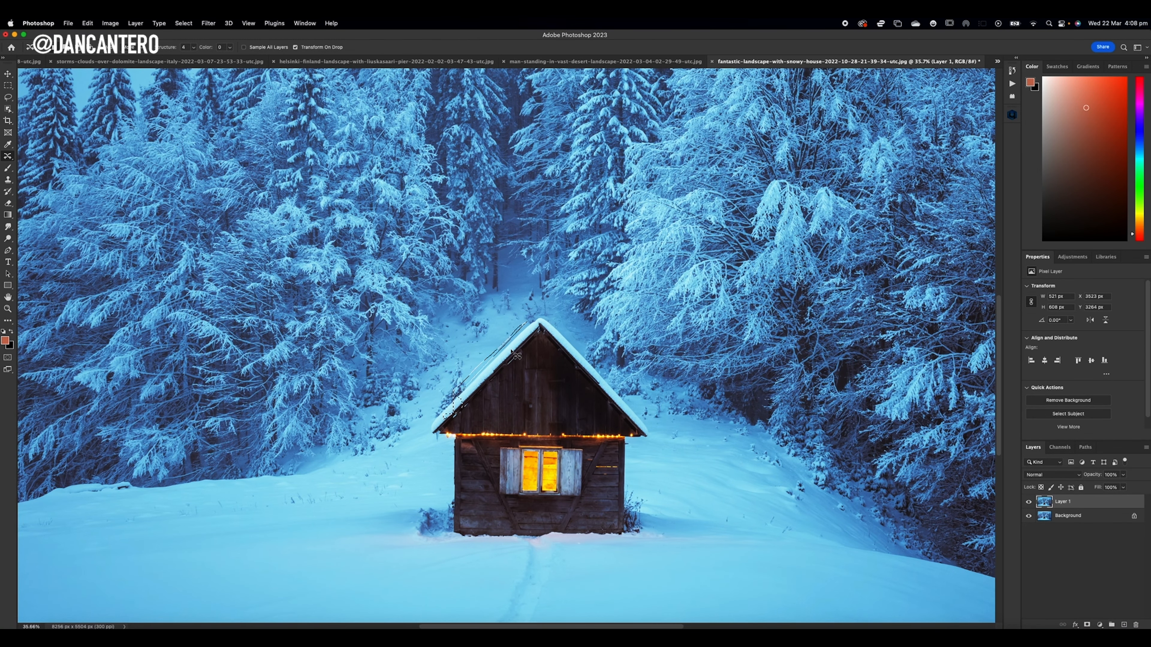
{"action": "mouse_move", "coordinate": [528, 318]}
{"action": "left_mouse_down"}
{"action": "mouse_move", "coordinate": [420, 431]}
{"action": "mouse_move", "coordinate": [441, 462]}
{"action": "mouse_move", "coordinate": [305, 475]}
{"action": "mouse_move", "coordinate": [292, 496]}
{"action": "mouse_move", "coordinate": [342, 550]}
{"action": "mouse_move", "coordinate": [512, 513]}
{"action": "mouse_move", "coordinate": [745, 509]}
{"action": "mouse_move", "coordinate": [642, 463]}
{"action": "mouse_move", "coordinate": [637, 444]}
{"action": "mouse_move", "coordinate": [657, 404]}
{"action": "mouse_move", "coordinate": [639, 357]}
{"action": "mouse_move", "coordinate": [619, 329]}
{"action": "mouse_move", "coordinate": [524, 291]}
{"action": "left_mouse_up"}
{"action": "scroll", "coordinate": [440, 445], "scroll_direction": "down", "scroll_amount": 1}
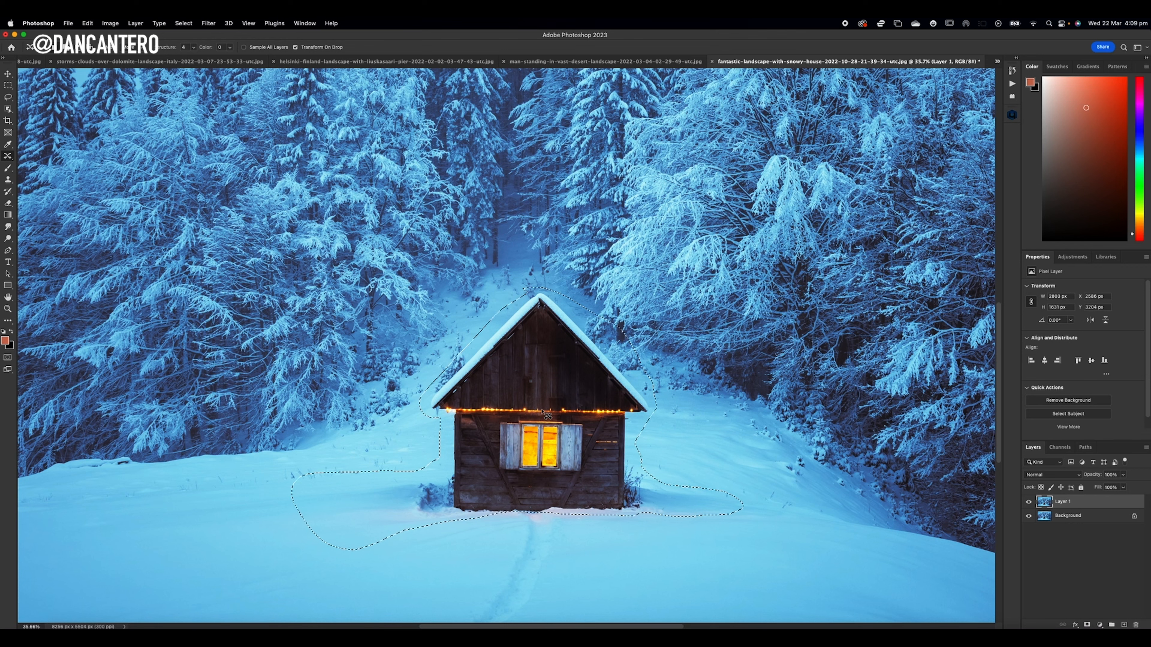
Step: Move the outlined cabin about 320 px to the left, apply the content-aware move, and deselect
{"action": "left_click_drag", "start_coordinate": [543, 406], "coordinate": [490, 405]}
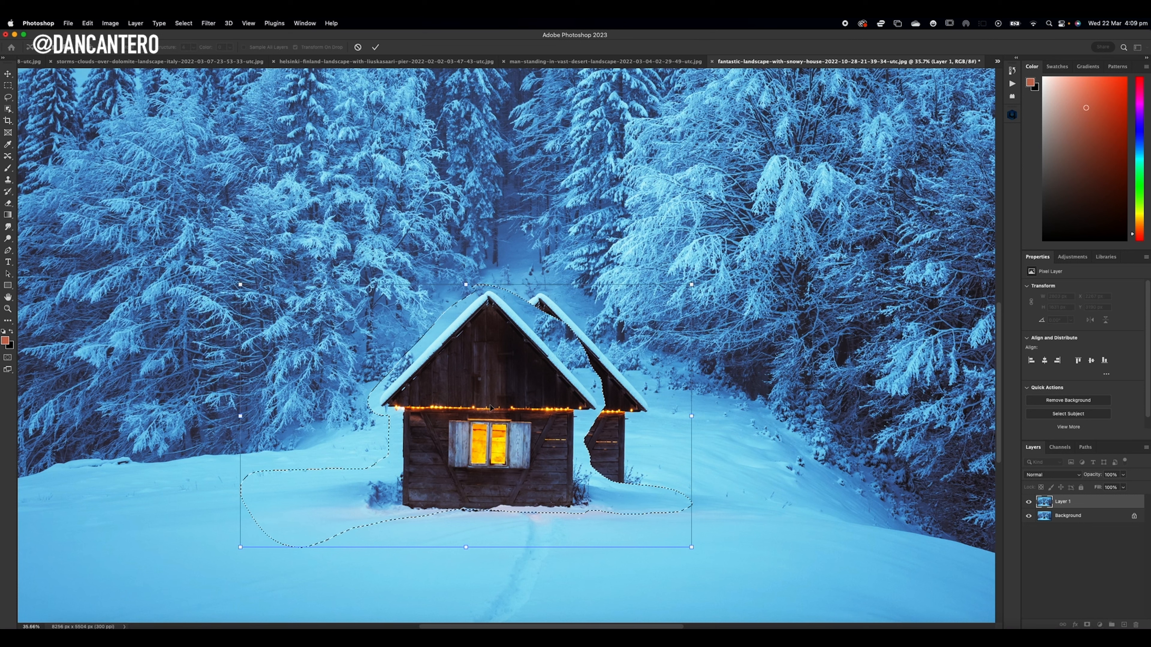
{"action": "left_click", "coordinate": [375, 46]}
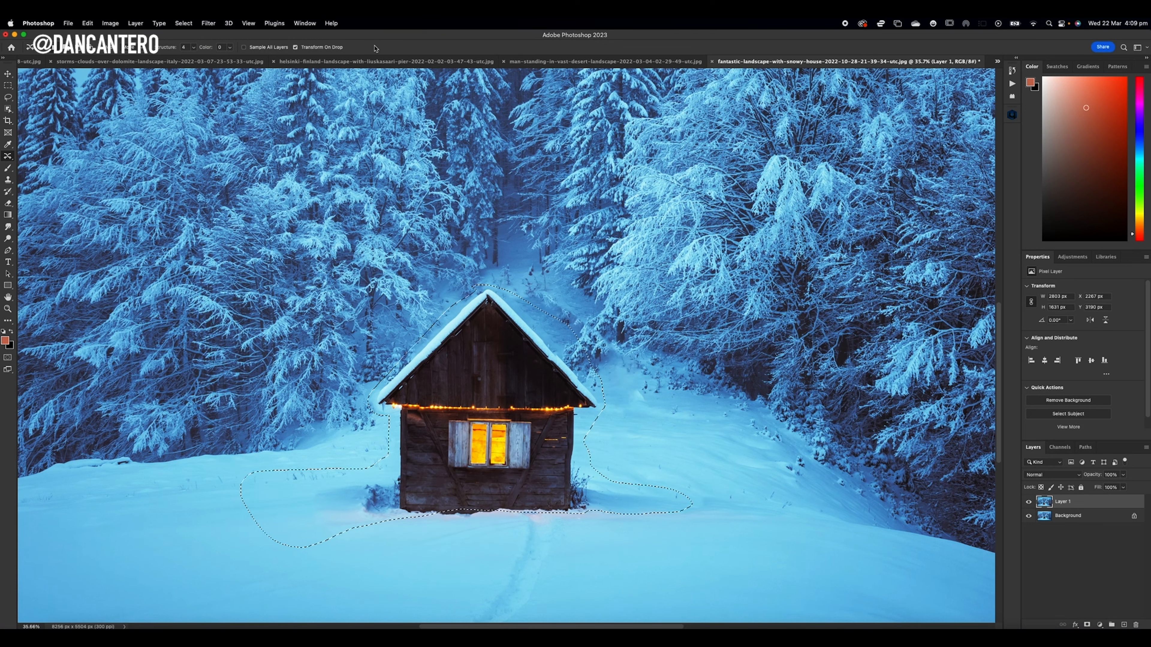
{"action": "key", "text": "super+d"}
Step: Retouch the blemished snow and branches just right of the cabin's roof peak with the Healing Brush, sampling from the adjacent forest edge
{"action": "left_click", "coordinate": [7, 157]}
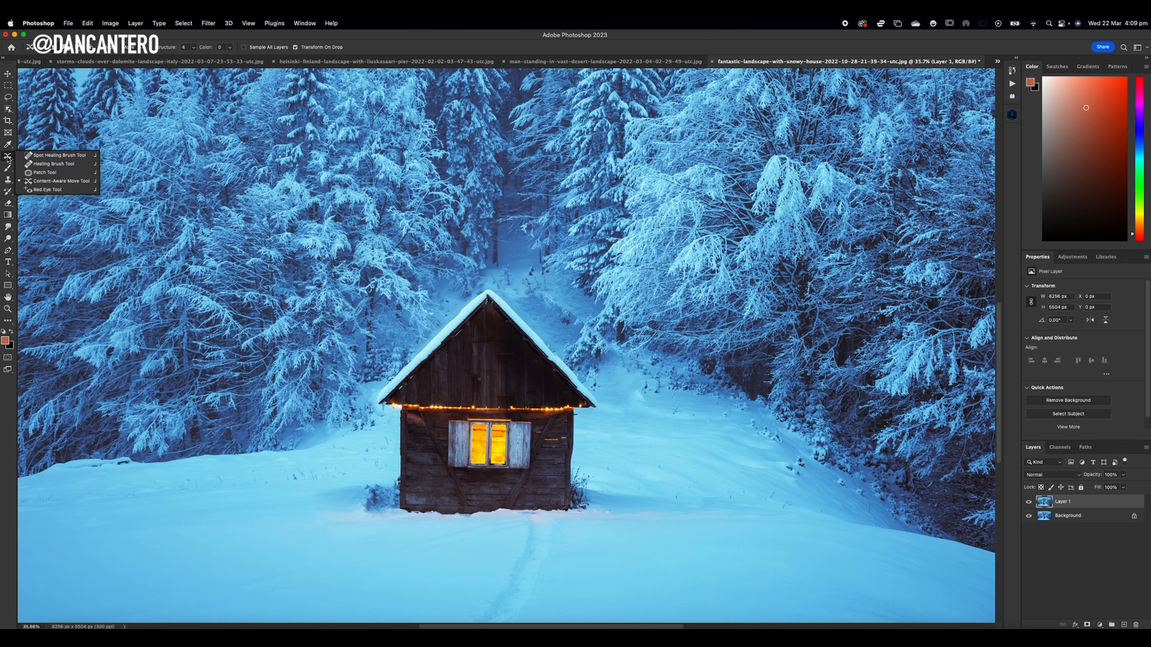
{"action": "left_click", "coordinate": [37, 164]}
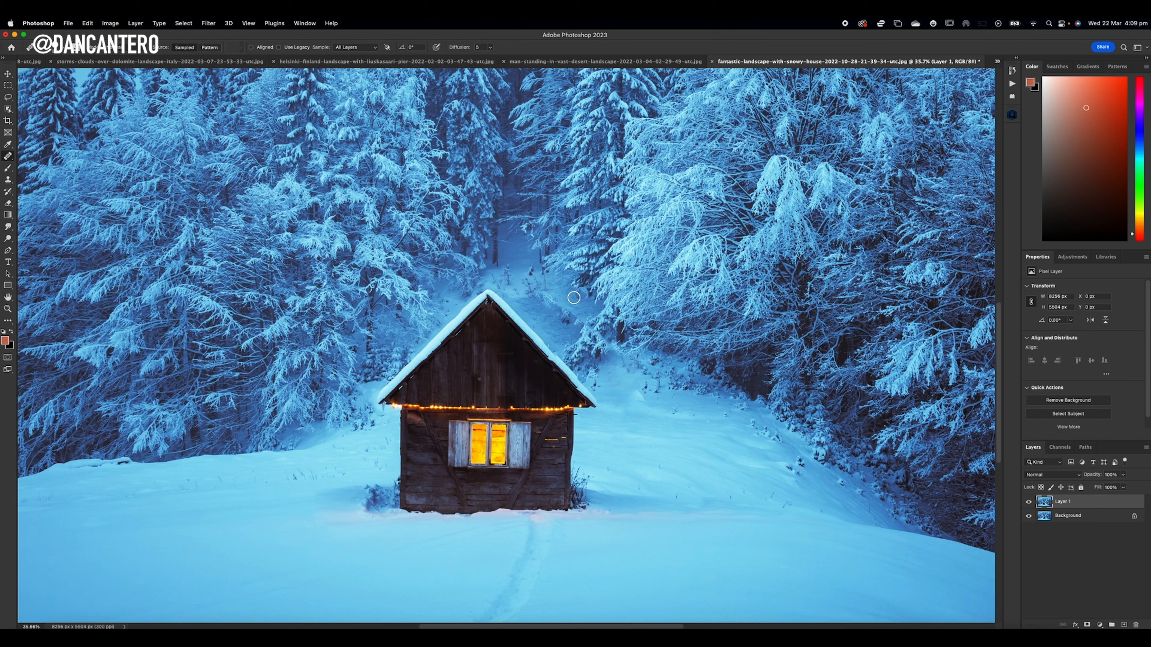
{"action": "left_click", "coordinate": [561, 290], "text": "alt"}
{"action": "mouse_move", "coordinate": [542, 295]}
{"action": "left_mouse_down"}
{"action": "mouse_move", "coordinate": [573, 308]}
{"action": "mouse_move", "coordinate": [558, 305]}
{"action": "mouse_move", "coordinate": [566, 320]}
{"action": "mouse_move", "coordinate": [569, 289]}
{"action": "mouse_move", "coordinate": [565, 315]}
{"action": "mouse_move", "coordinate": [579, 312]}
{"action": "mouse_move", "coordinate": [583, 290]}
{"action": "mouse_move", "coordinate": [606, 297]}
{"action": "mouse_move", "coordinate": [584, 355]}
{"action": "mouse_move", "coordinate": [543, 310]}
{"action": "mouse_move", "coordinate": [572, 329]}
{"action": "left_mouse_up"}
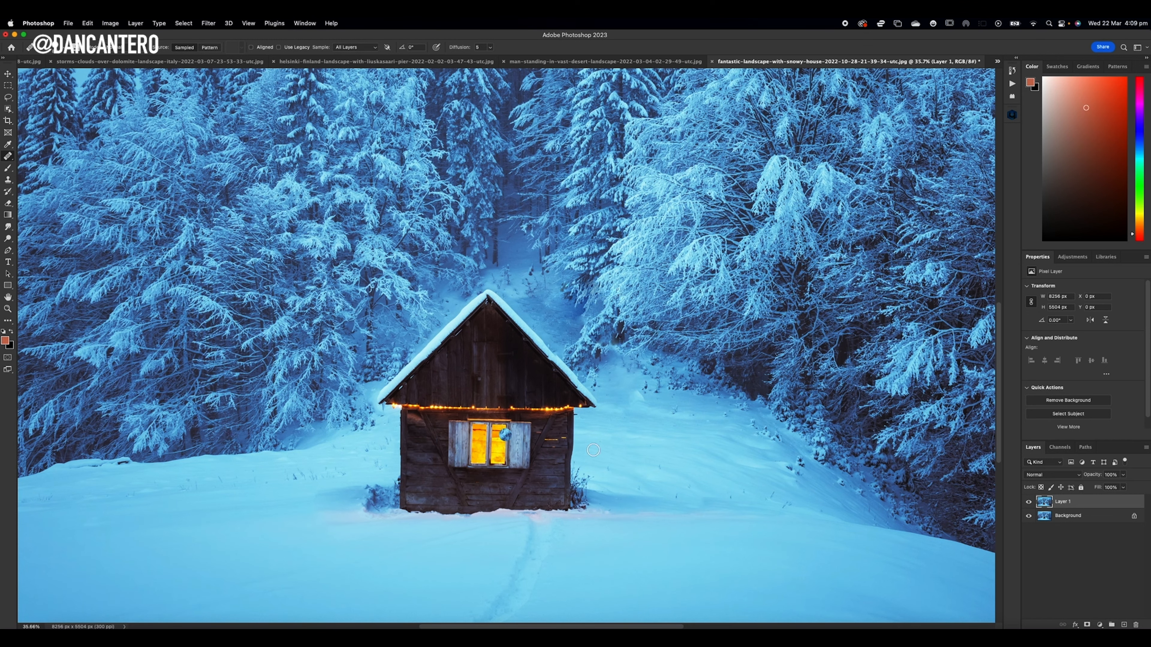
Step: Outline the footprint trail in front of the cabin, content-aware move it left to start near the cabin's left corner, and deselect
{"action": "scroll", "coordinate": [560, 535], "scroll_direction": "down", "scroll_amount": 3}
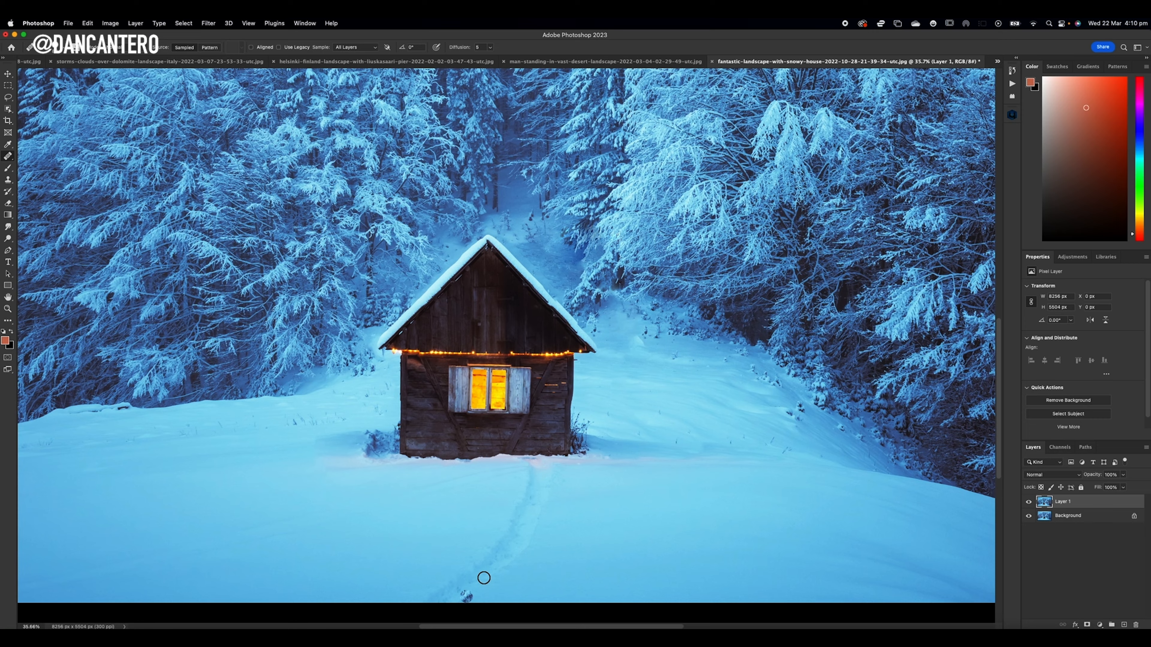
{"action": "scroll", "coordinate": [527, 515], "scroll_direction": "down", "scroll_amount": 2}
{"action": "scroll", "coordinate": [526, 516], "scroll_direction": "up", "scroll_amount": 1}
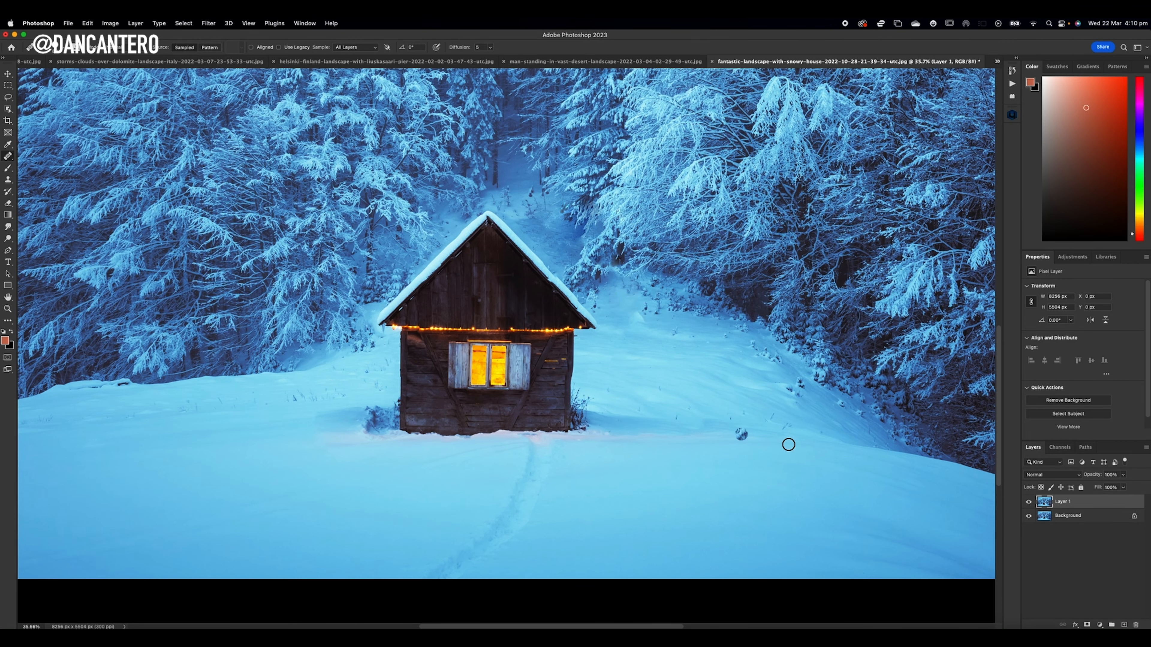
{"action": "right_click", "coordinate": [9, 156]}
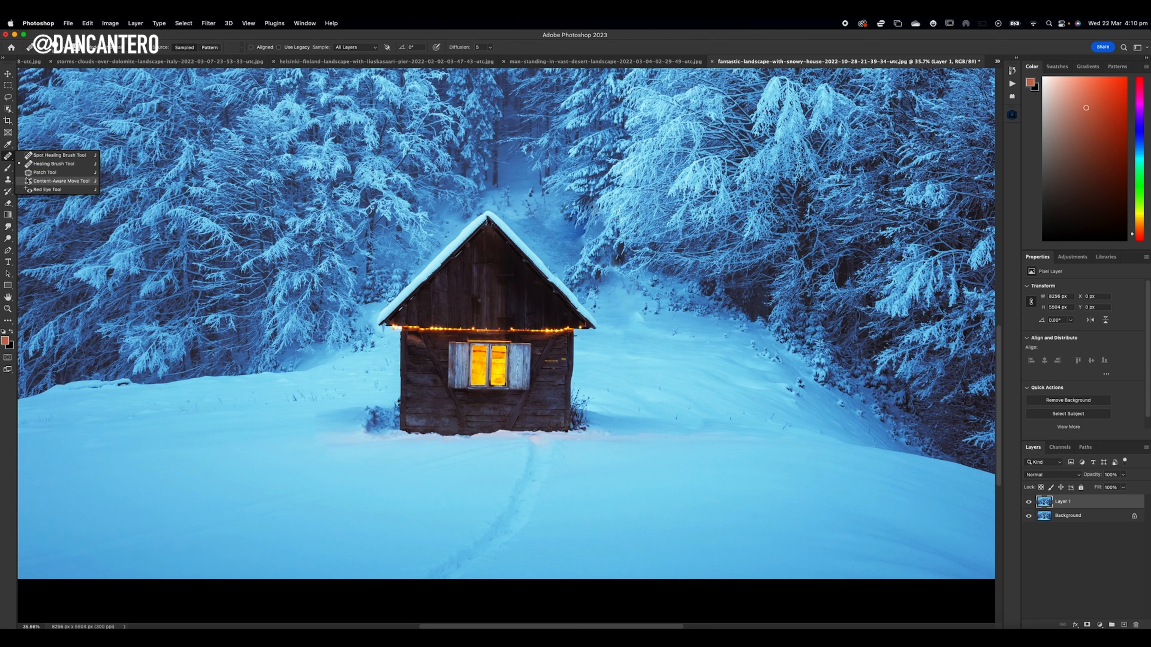
{"action": "left_click", "coordinate": [61, 181]}
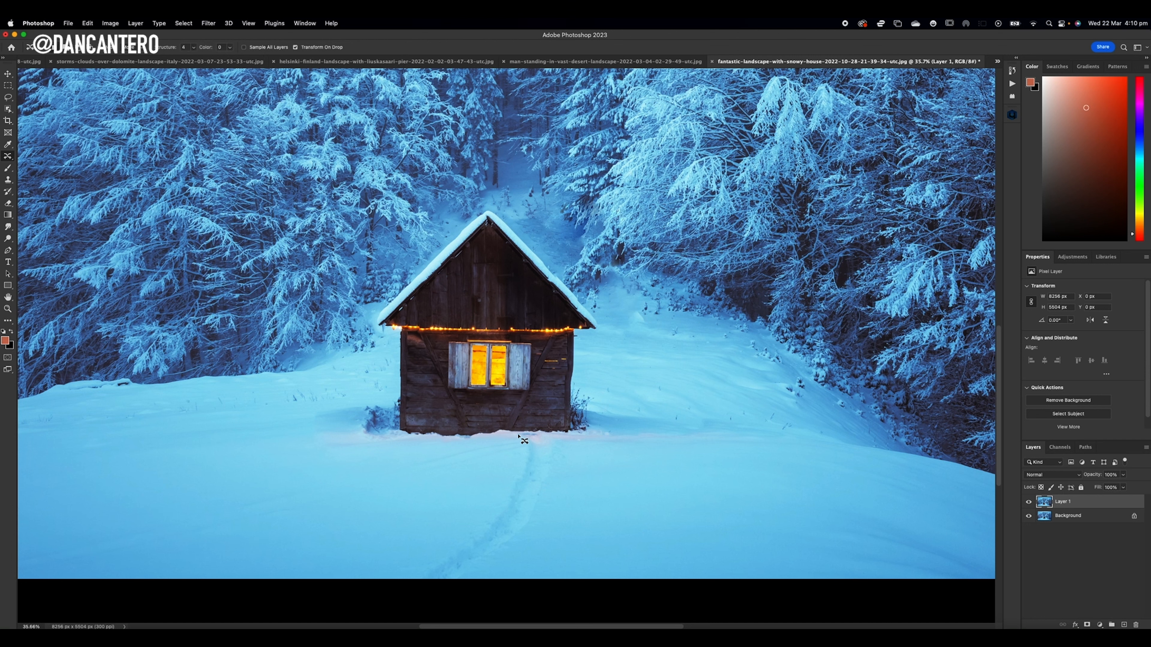
{"action": "mouse_move", "coordinate": [511, 433]}
{"action": "left_mouse_down"}
{"action": "mouse_move", "coordinate": [561, 457]}
{"action": "mouse_move", "coordinate": [542, 519]}
{"action": "mouse_move", "coordinate": [489, 578]}
{"action": "mouse_move", "coordinate": [448, 590]}
{"action": "mouse_move", "coordinate": [414, 590]}
{"action": "mouse_move", "coordinate": [413, 556]}
{"action": "mouse_move", "coordinate": [486, 496]}
{"action": "mouse_move", "coordinate": [512, 434]}
{"action": "mouse_move", "coordinate": [523, 472]}
{"action": "mouse_move", "coordinate": [378, 469]}
{"action": "left_mouse_up"}
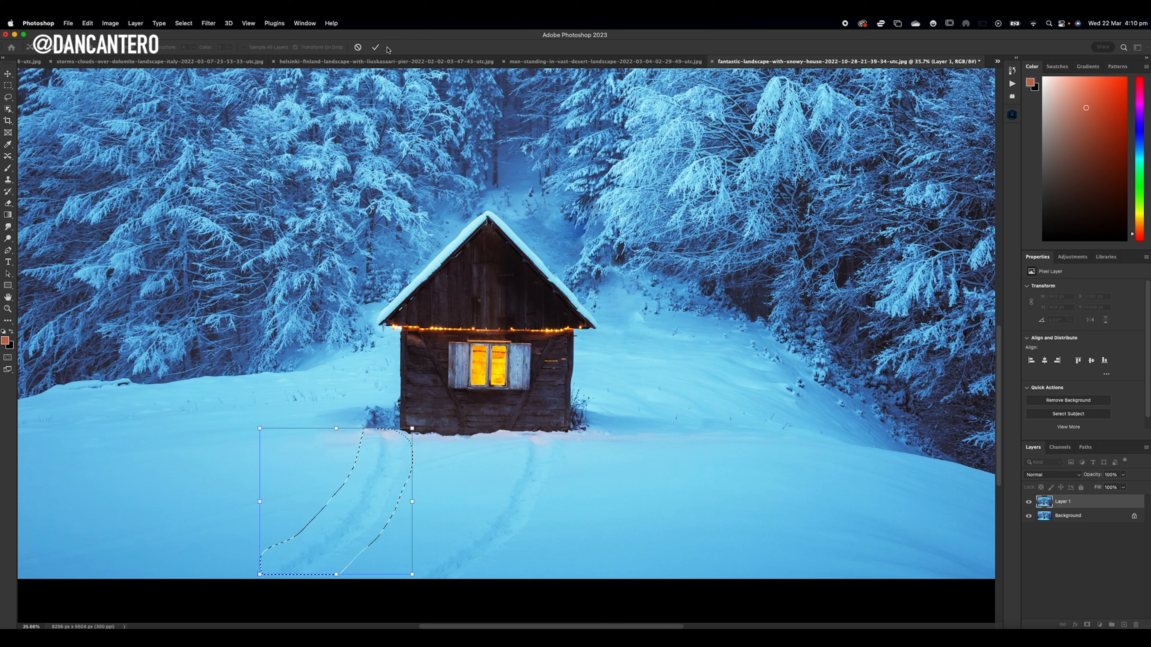
{"action": "left_click", "coordinate": [375, 46]}
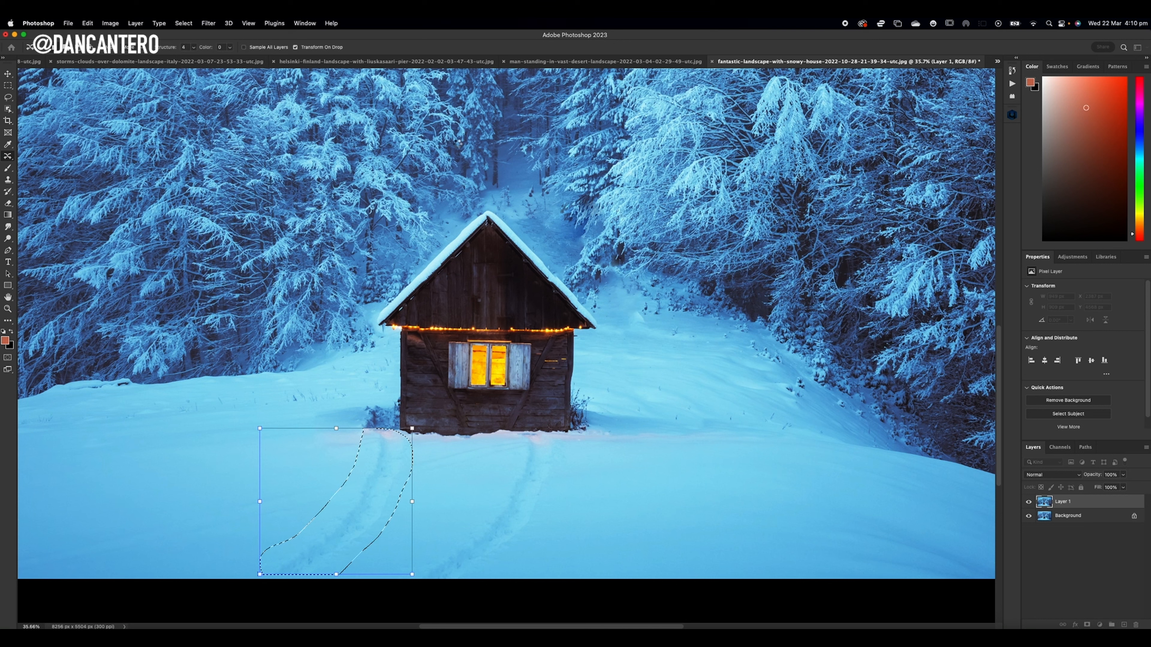
{"action": "key", "text": "super+d"}
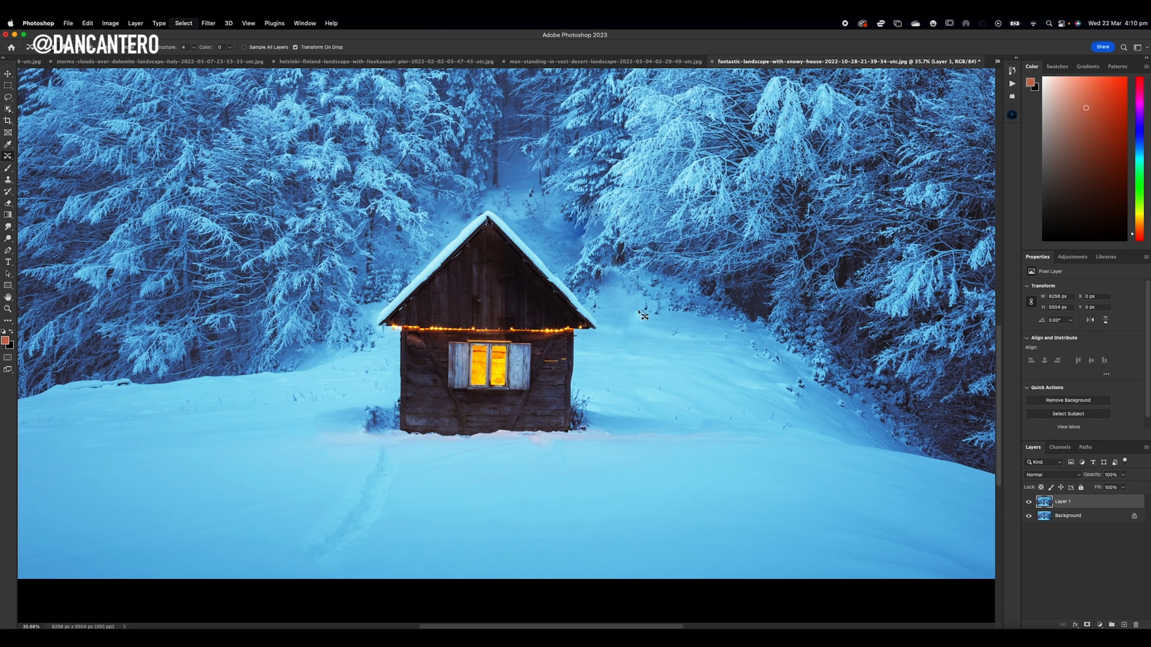